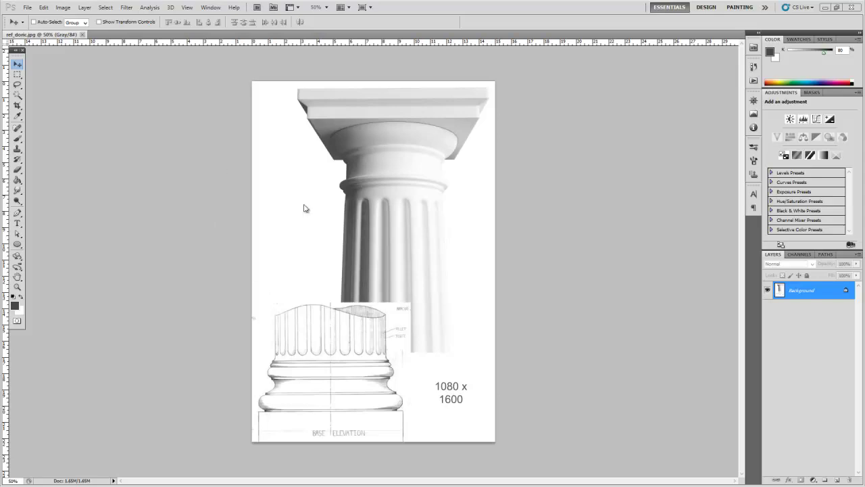
- Close the ref_doric.jpg (1080 x 1600) document in Photoshop CS5
click(83, 34)
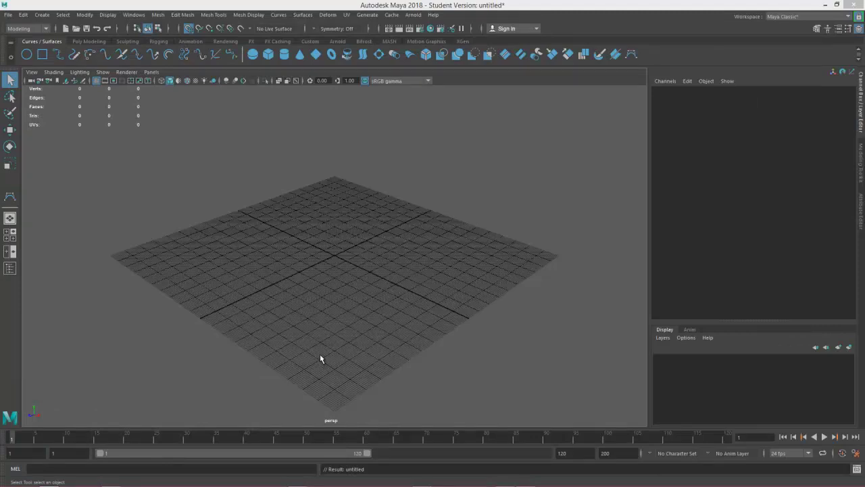
- Create a polygon plane from the Poly Modeling shelf with Width 1080 and Height 1600
alt+drag(321, 332, 326, 345)
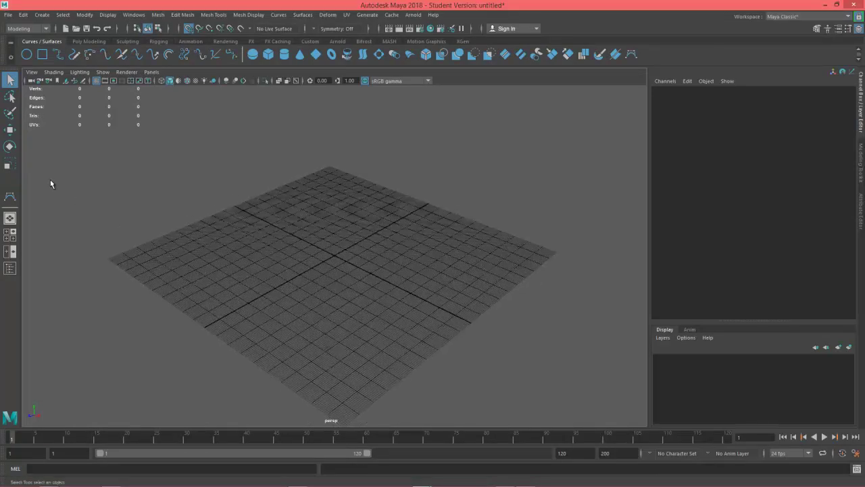
click(78, 41)
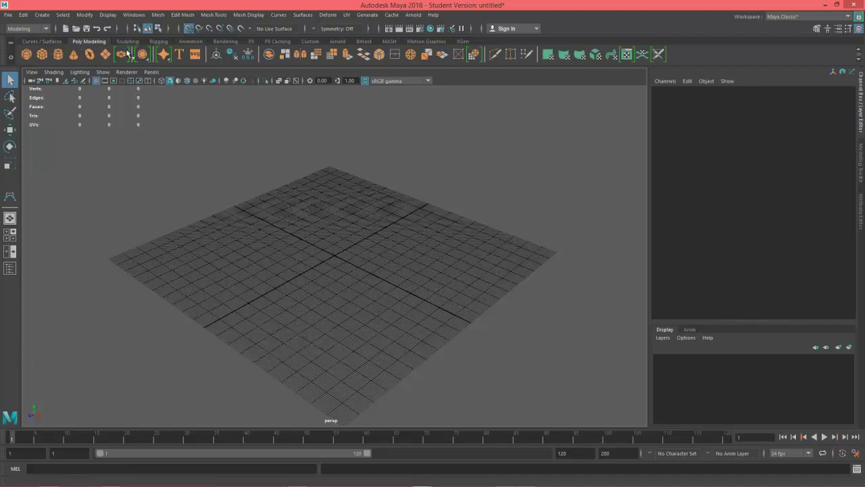
click(107, 55)
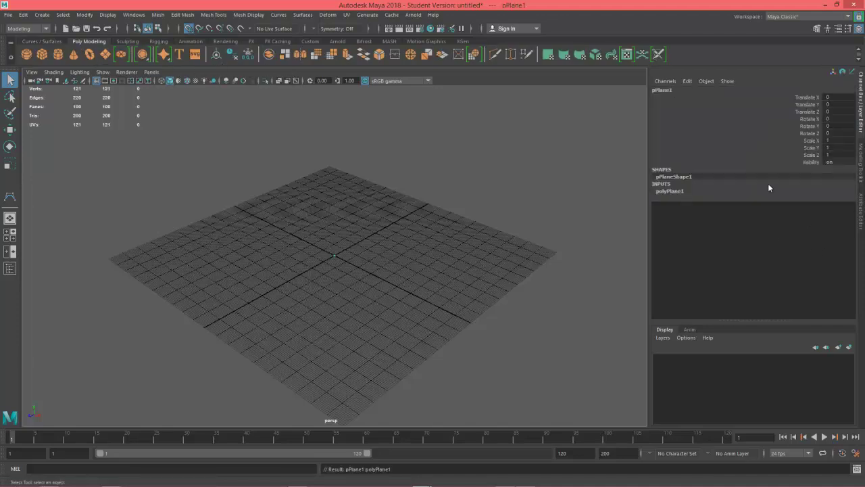
click(678, 192)
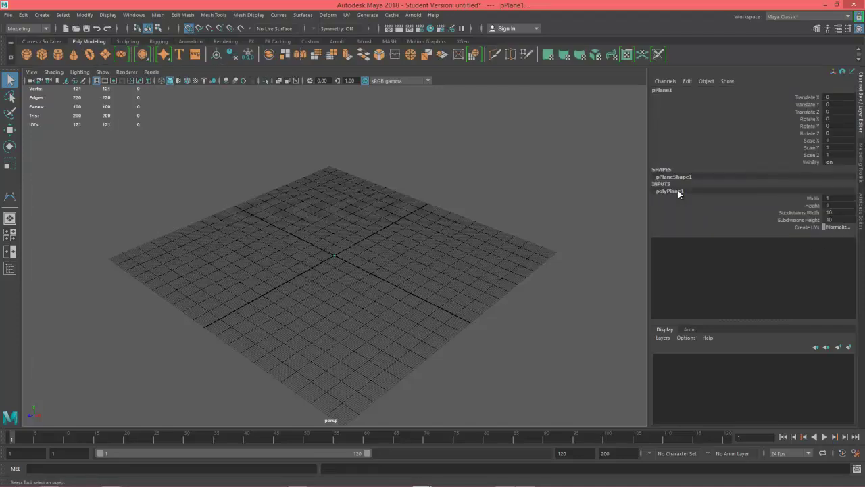
double_click(836, 198)
text(1080)
key(Tab)
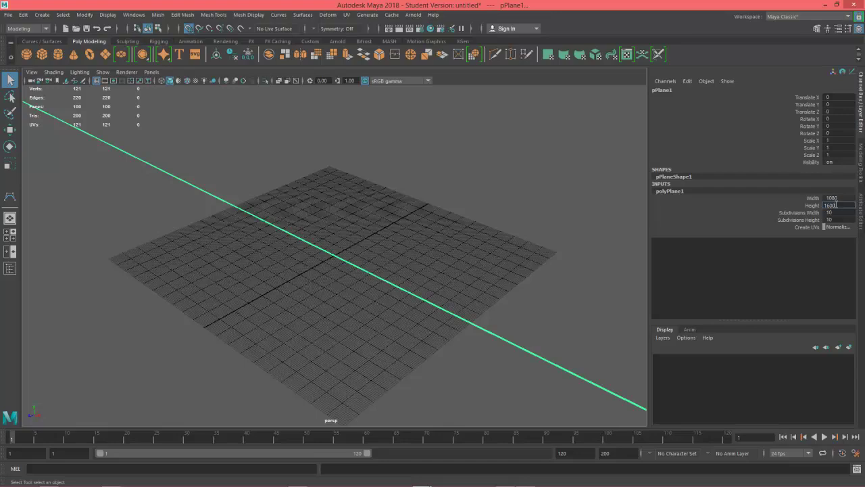
text(1600)
key(Return)
mouse_move(348, 258)
alt+right_down()
mouse_move(68, 250)
mouse_move(363, 264)
mouse_move(353, 264)
alt+right_up()
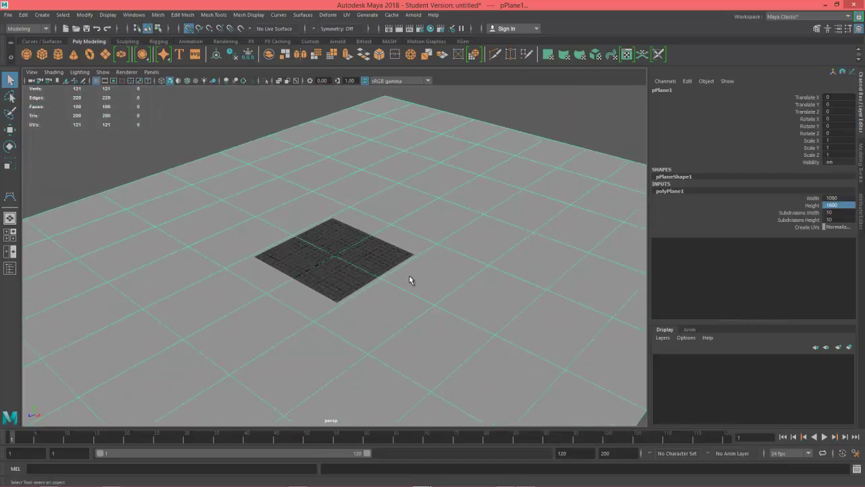
alt+right_drag(408, 275, 291, 281)
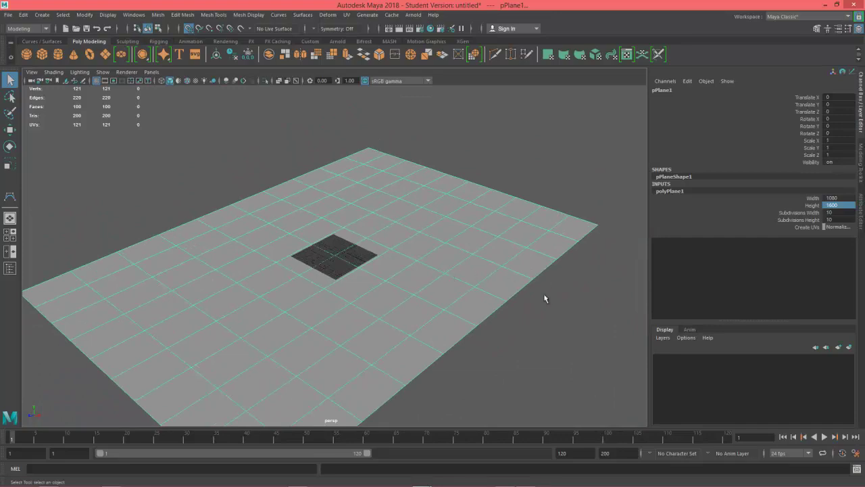
alt+drag(367, 245, 321, 277)
alt+drag(365, 301, 346, 292)
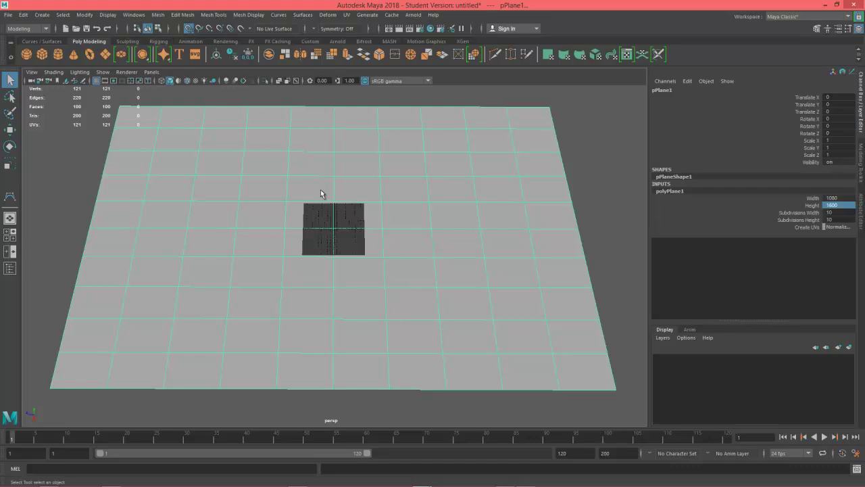
- Set pPlane1's Subdivisions Width and Height both to 1
click(832, 213)
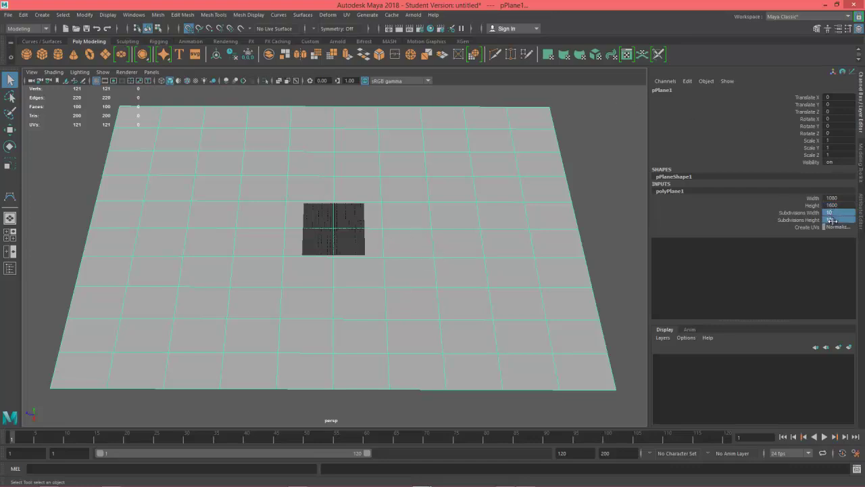
text(1)
key(Return)
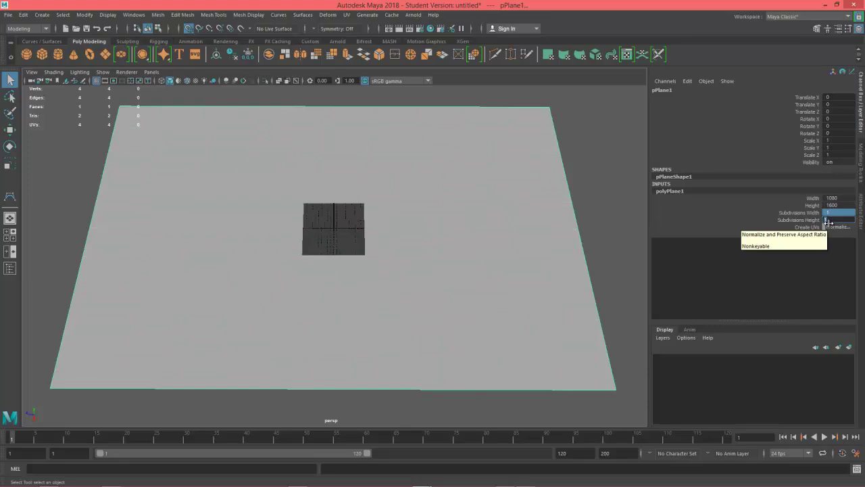
alt+drag(418, 253, 448, 237)
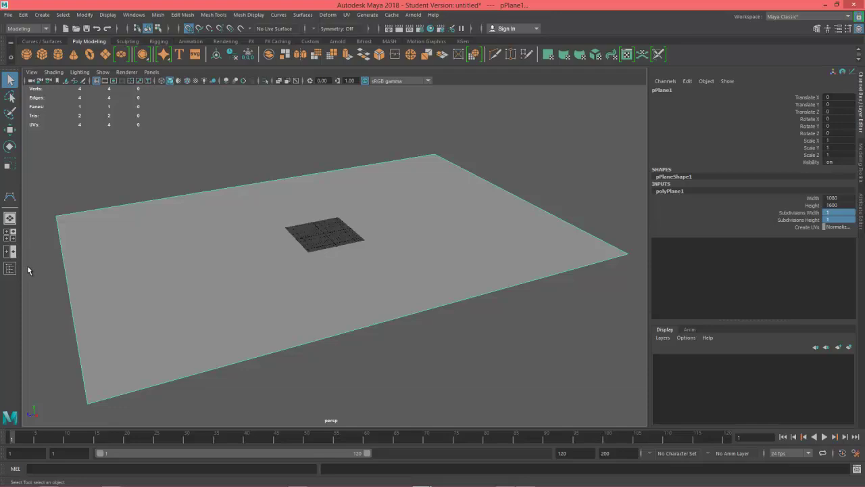
click(137, 18)
mouse_move(168, 77)
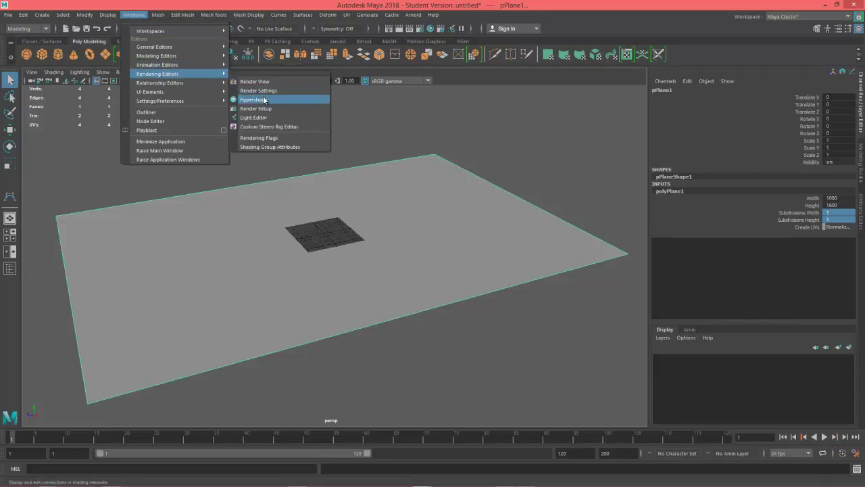
- In the Hypershade, create a new Lambert material, lambert2, and show its attributes
click(431, 30)
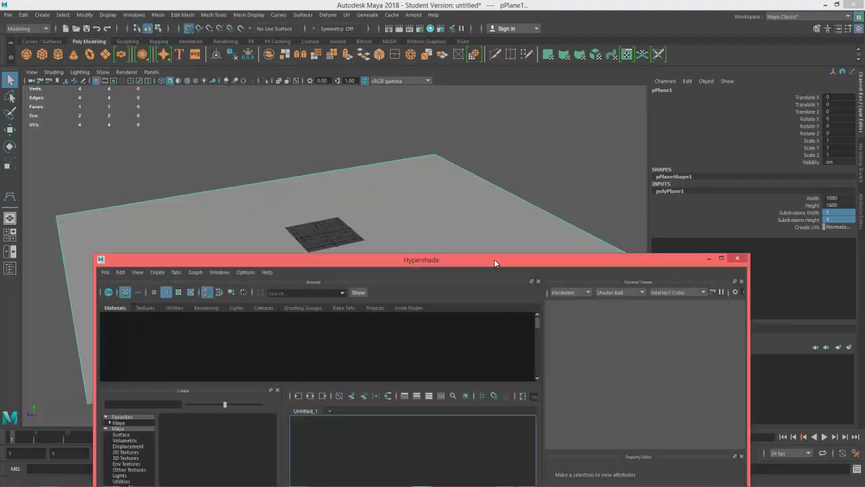
drag(493, 259, 426, 36)
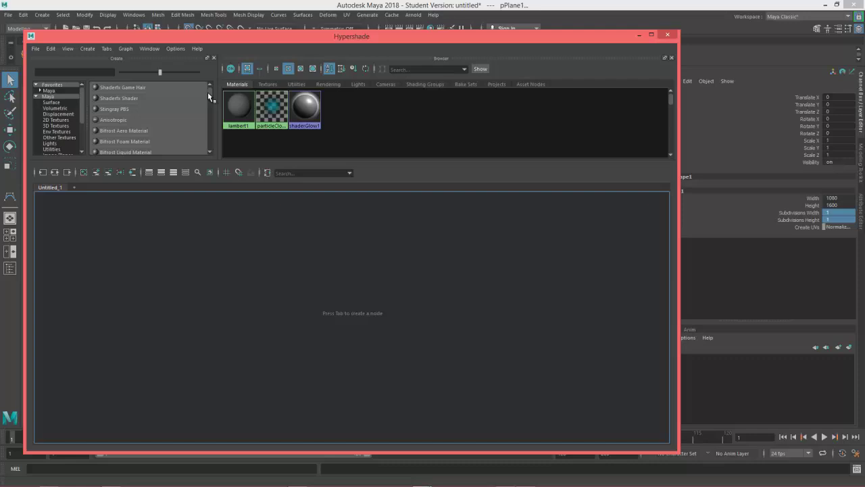
drag(209, 92, 211, 100)
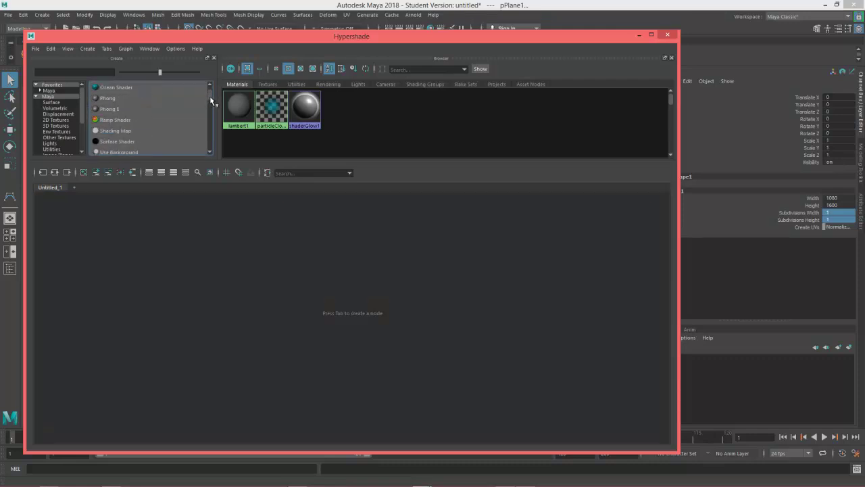
scroll(211, 100, up, 3)
scroll(211, 100, down, 2)
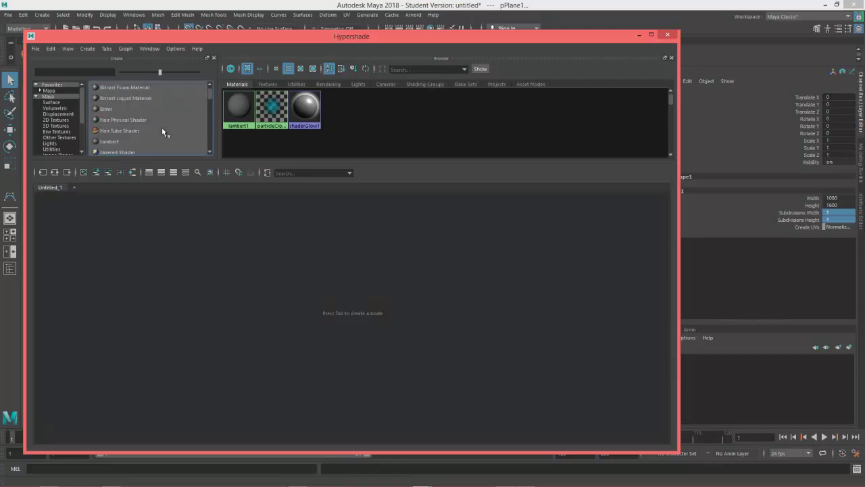
click(118, 142)
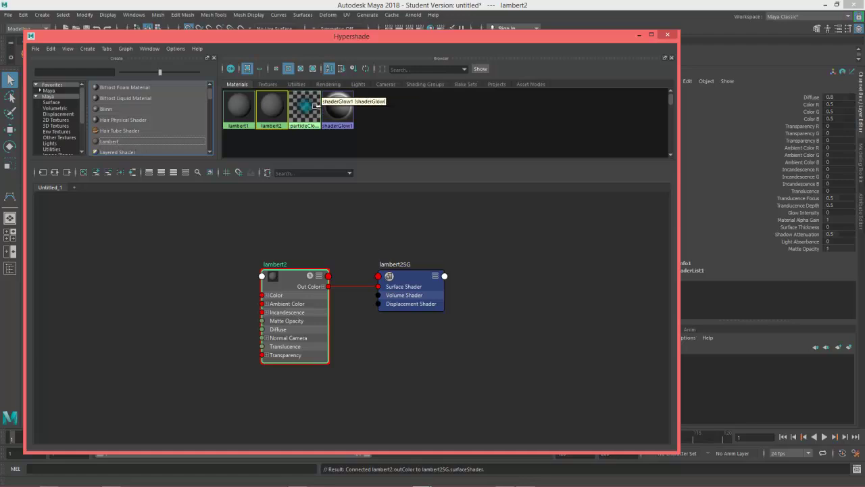
double_click(271, 111)
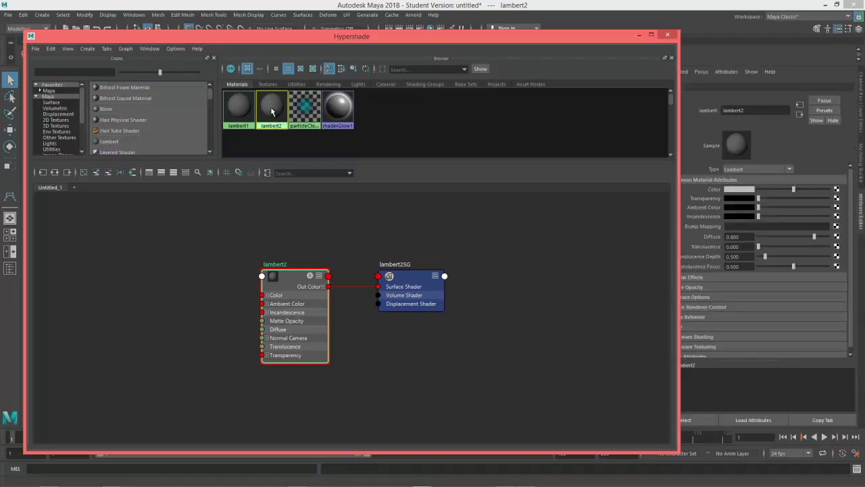
drag(569, 38, 544, 27)
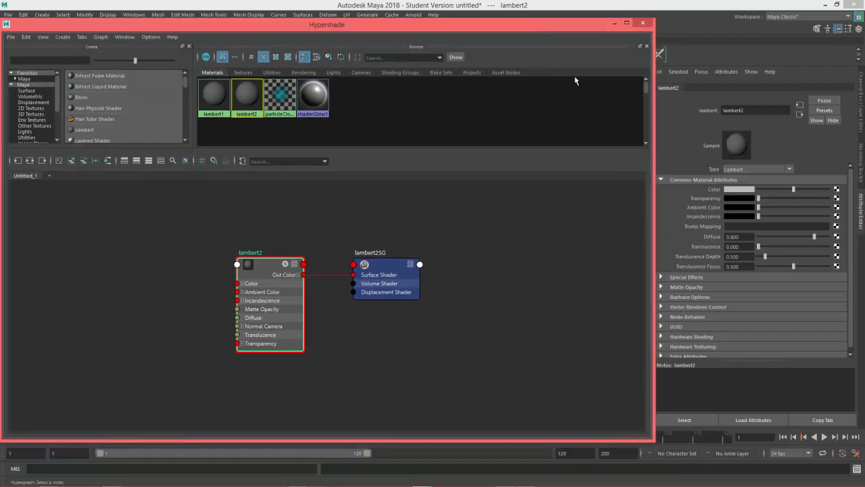
- Rename the lambert2 material to m_ref_doric
double_click(756, 109)
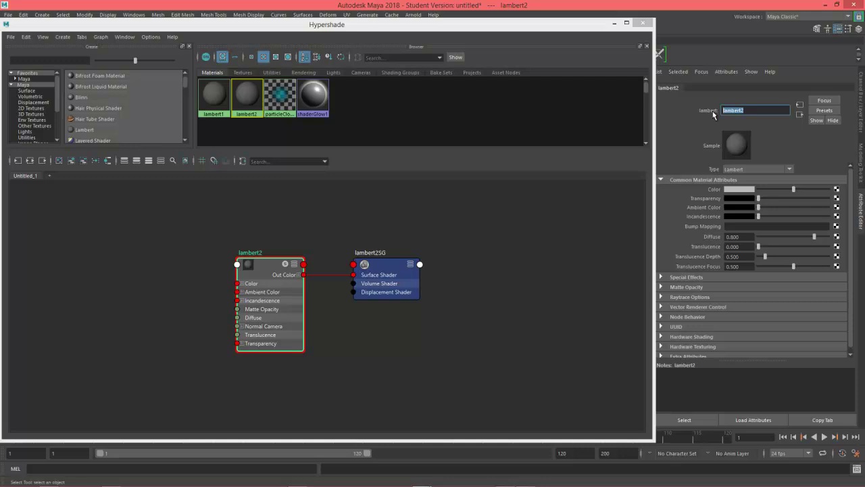
text(m_ref_doric)
key(Return)
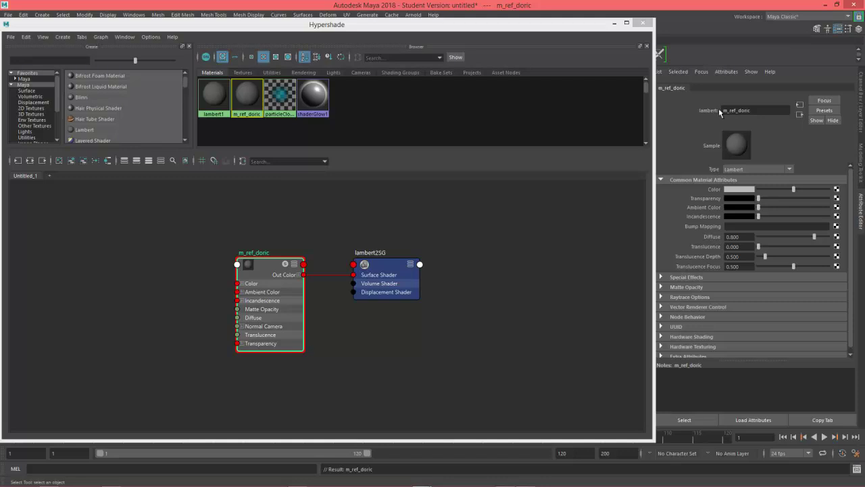
drag(728, 112, 752, 111)
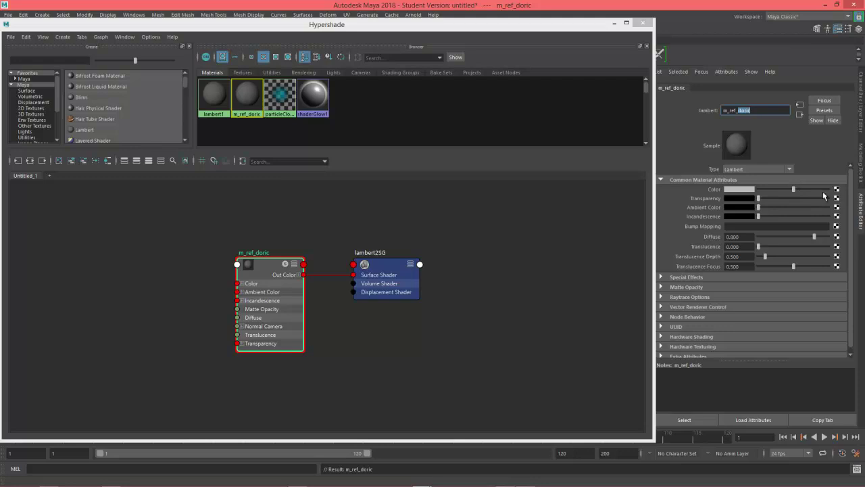
mouse_move(137, 485)
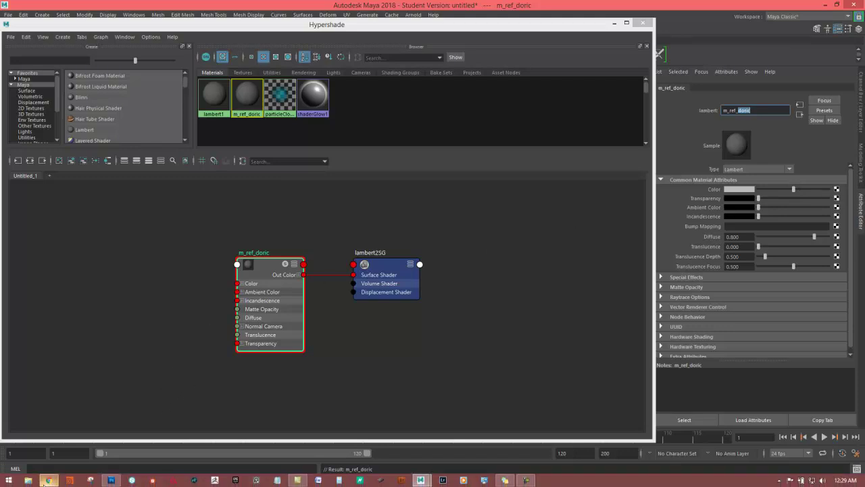
- Map a File texture node to m_ref_doric's Color and browse for its image
click(837, 190)
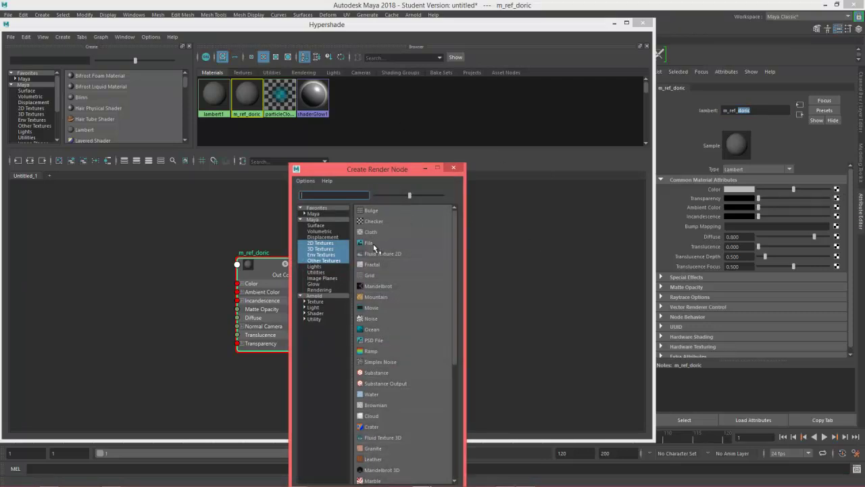
drag(375, 170, 386, 54)
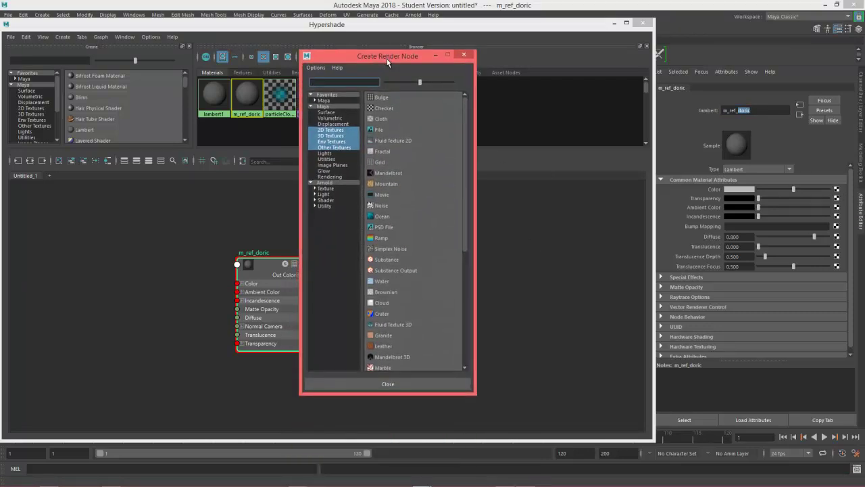
click(384, 130)
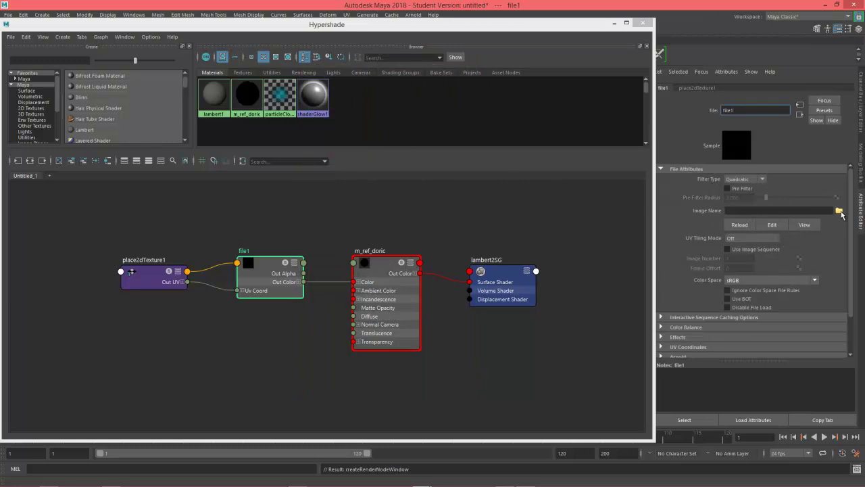
click(839, 212)
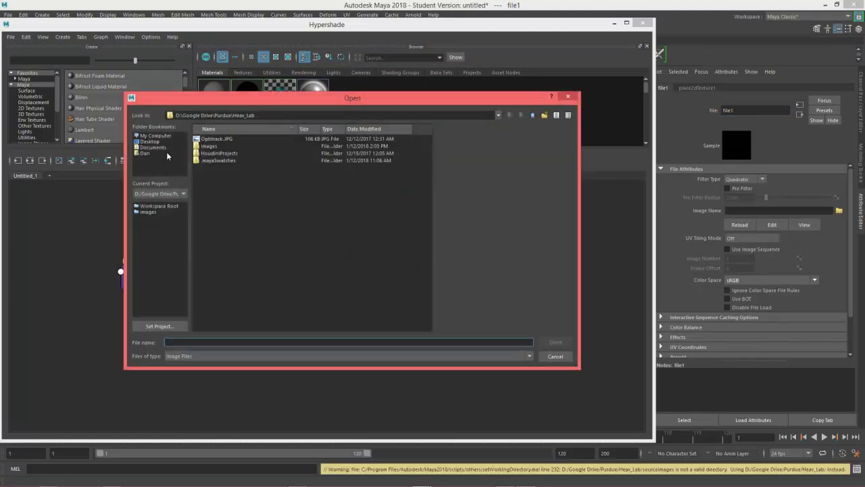
- Load ref_doric.jpg from D:\Art\pillars\ref as the file1 texture image
click(154, 136)
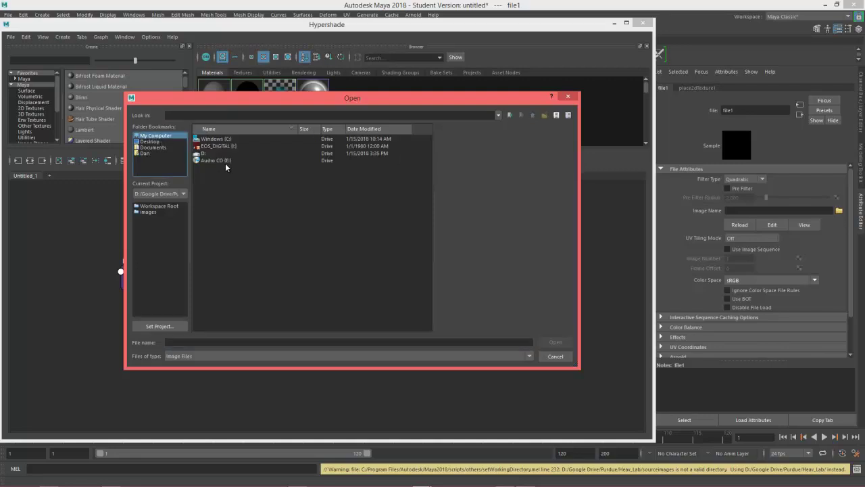
double_click(203, 158)
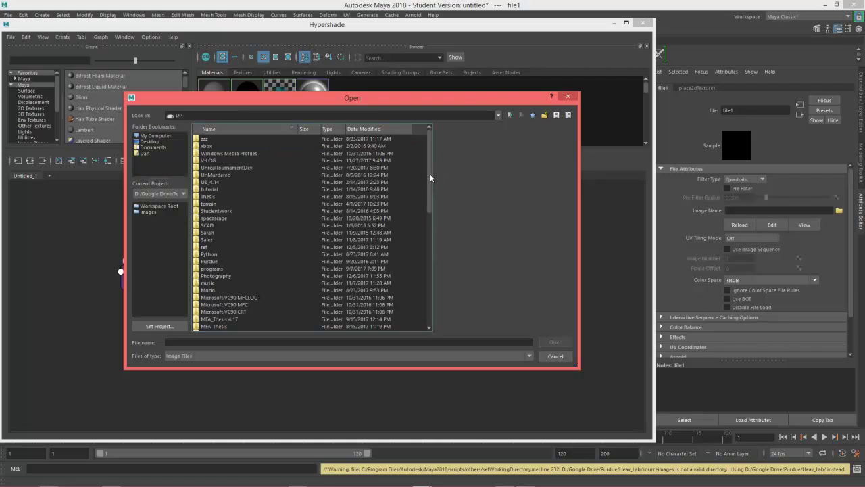
drag(430, 174, 434, 274)
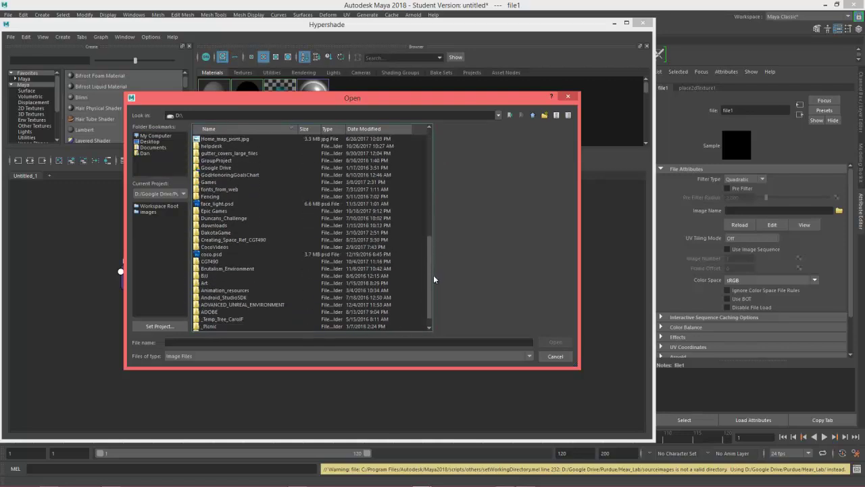
double_click(215, 282)
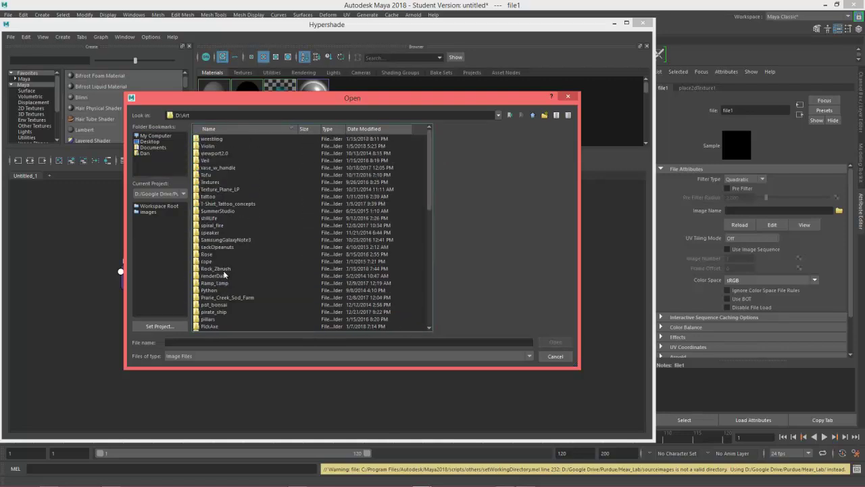
double_click(214, 322)
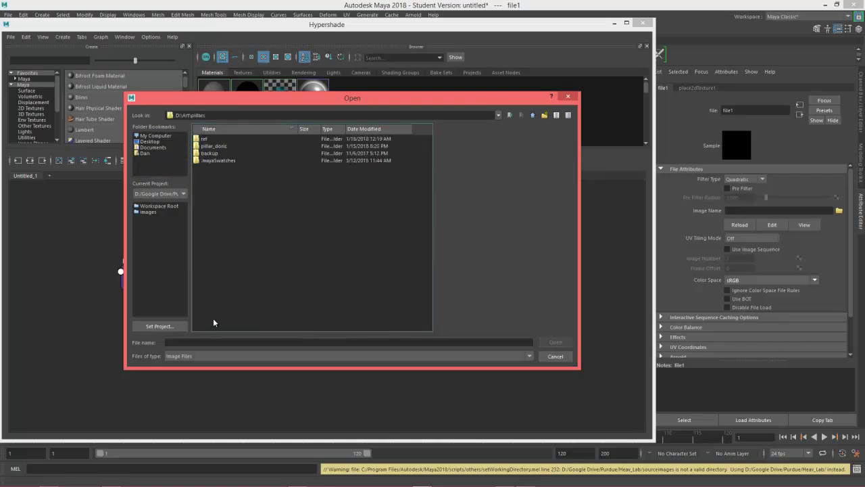
double_click(211, 139)
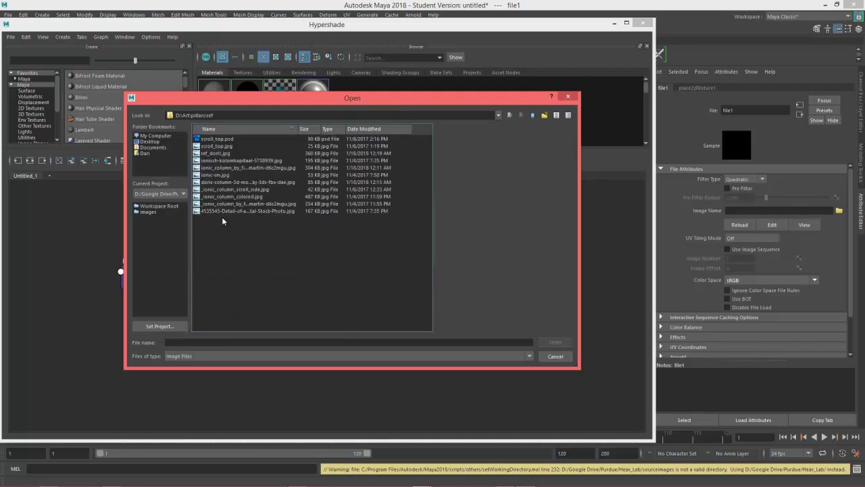
click(218, 153)
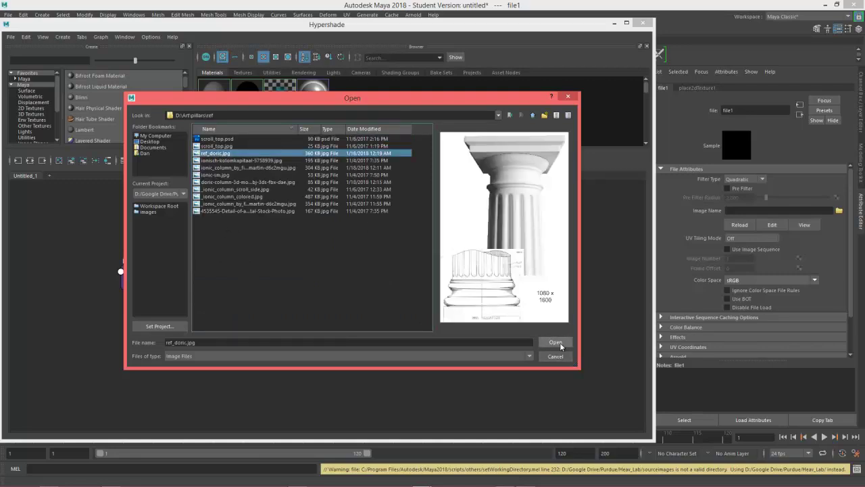
click(555, 342)
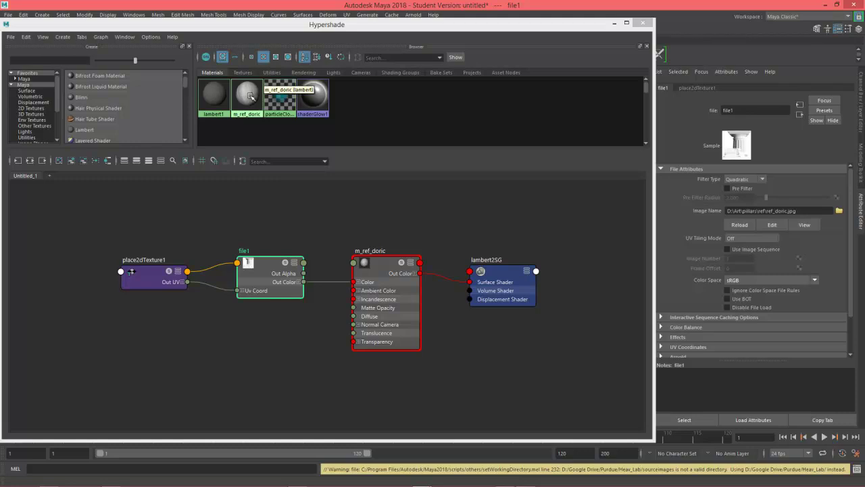
- Select the m_ref_doric swatch and drag the Hypershade down to uncover the plane
click(249, 95)
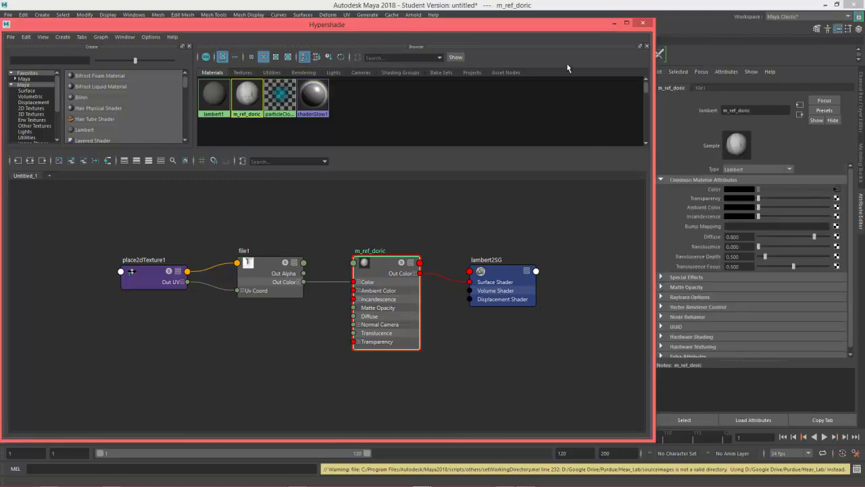
drag(514, 26, 576, 142)
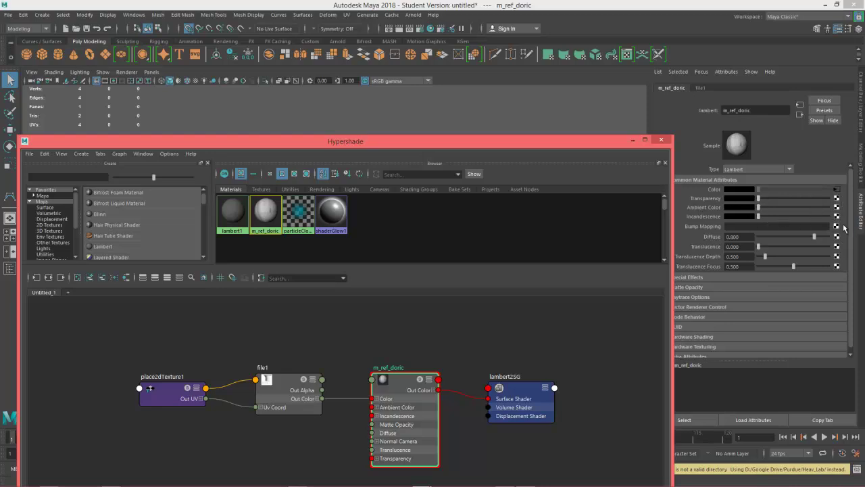
drag(482, 145, 562, 267)
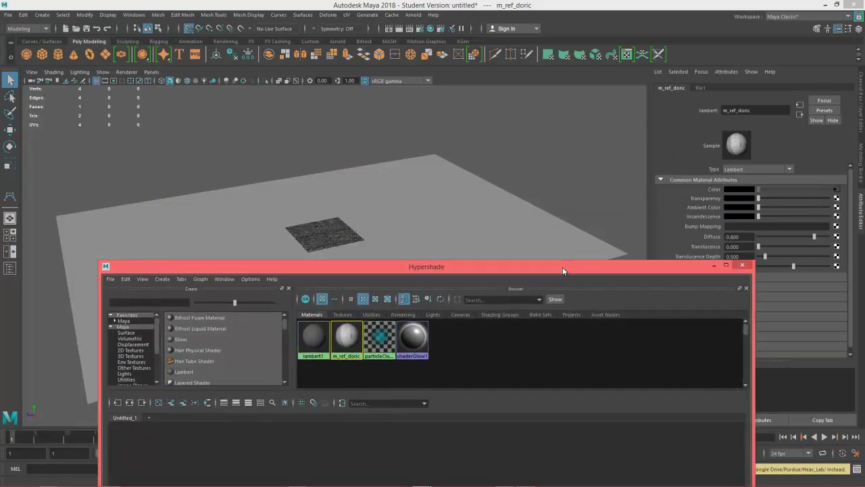
- Assign m_ref_doric to pPlane1 and close the Hypershade
click(402, 179)
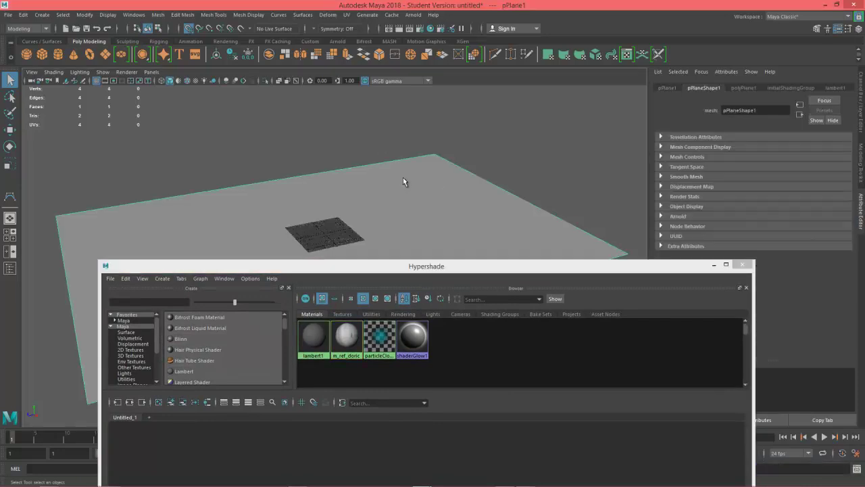
right_click(347, 336)
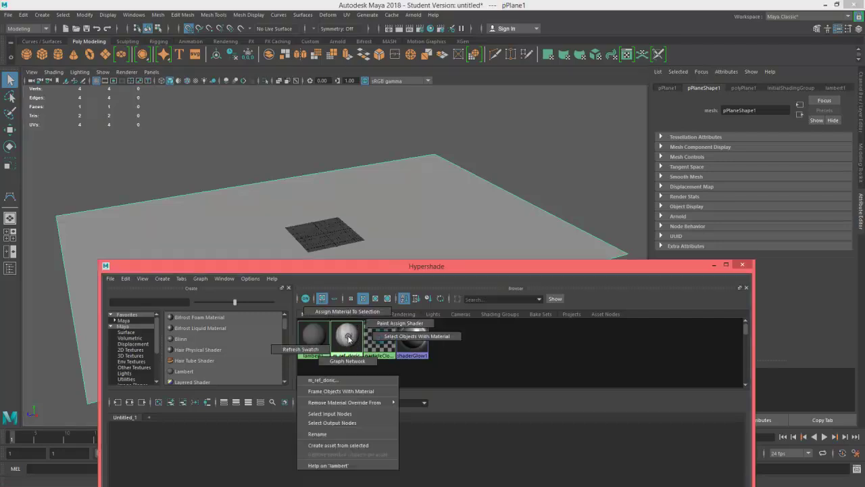
click(348, 312)
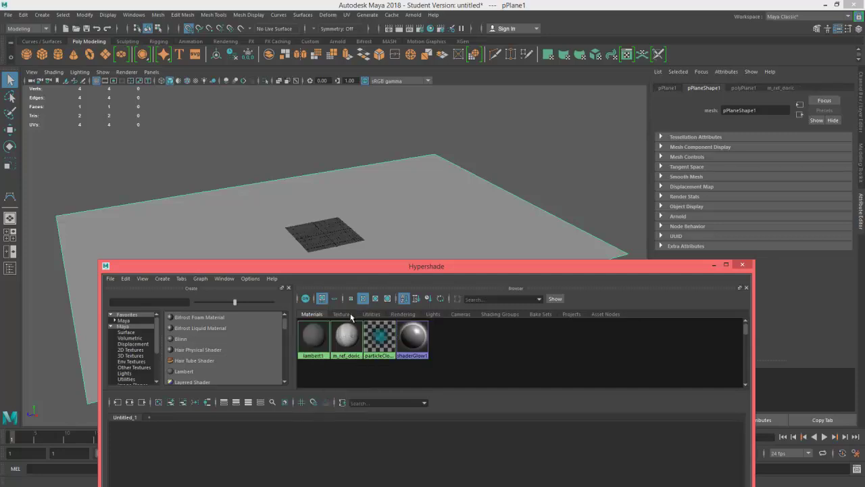
drag(682, 267, 608, 267)
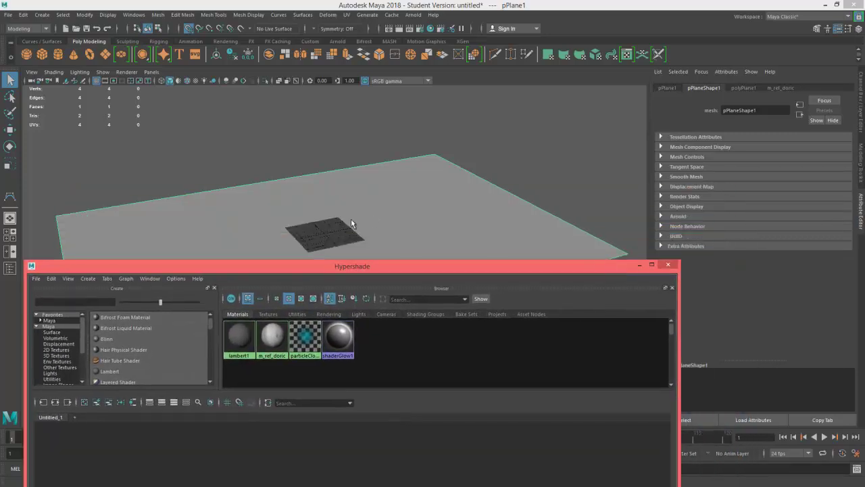
click(667, 264)
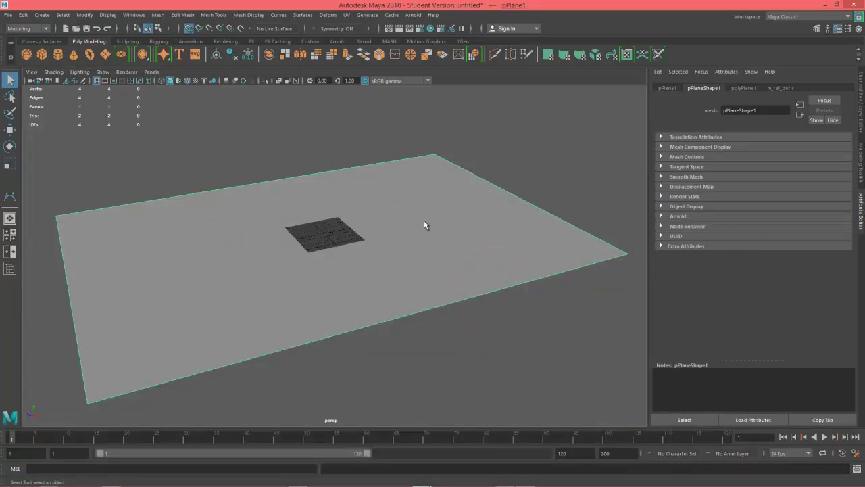
- Turn on textured display (6), face the plane head-on, and open the UV Editor
key(6)
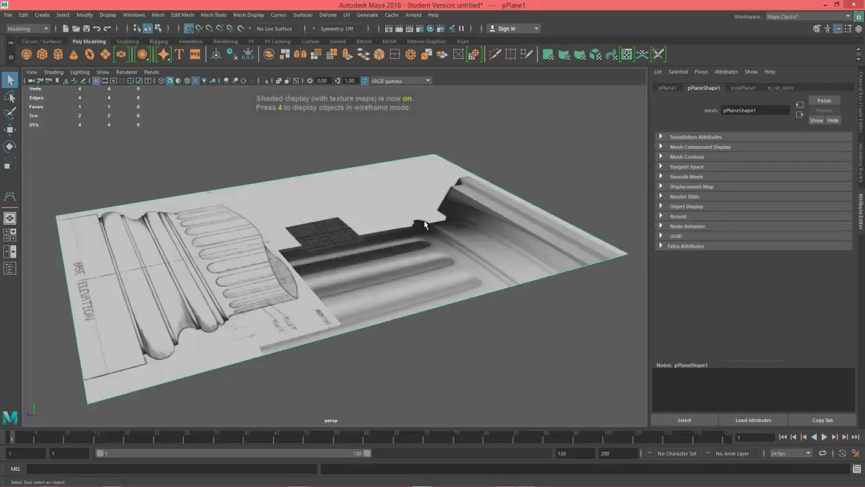
alt+drag(254, 237, 287, 273)
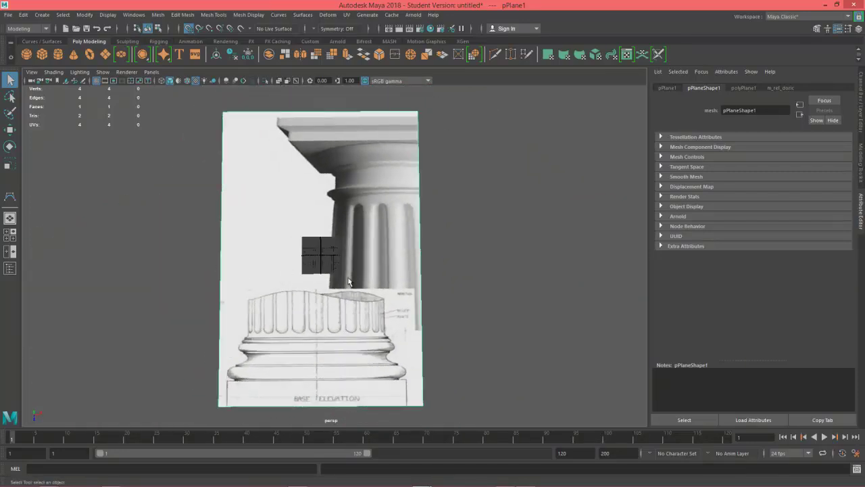
alt+right_drag(347, 281, 406, 321)
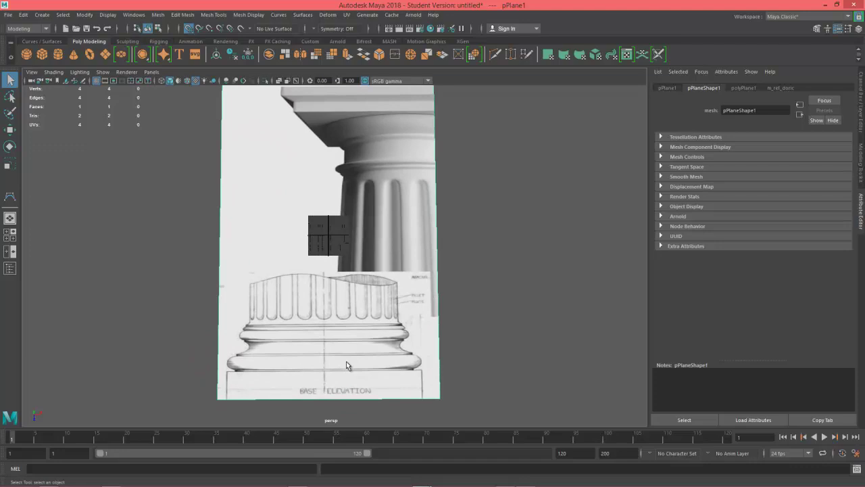
alt+drag(350, 300, 334, 287)
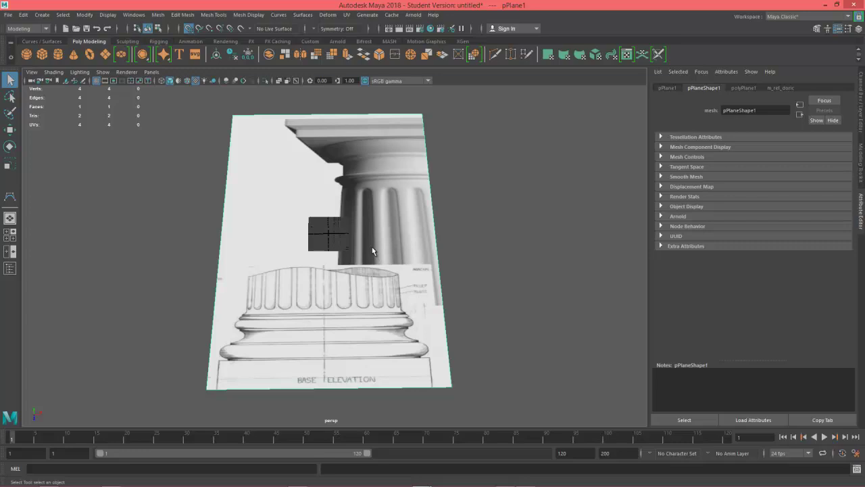
click(627, 55)
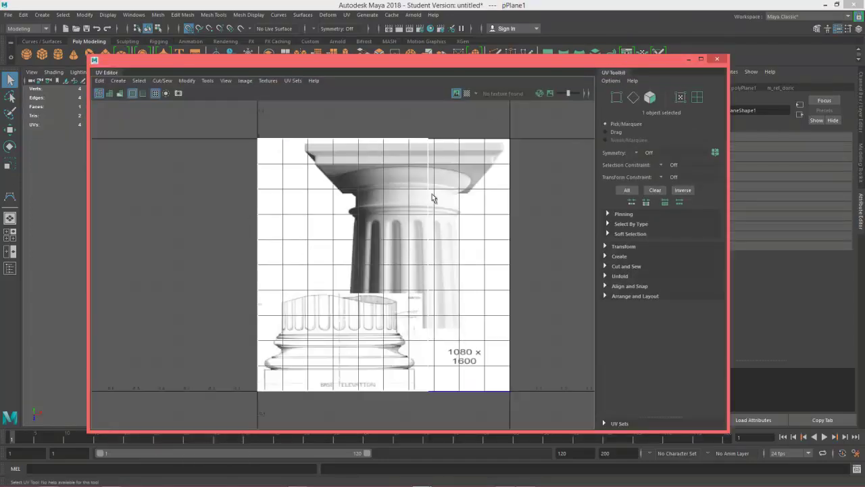
- Hide the UV grid and turn on Texture Borders in the UV Editor
click(156, 93)
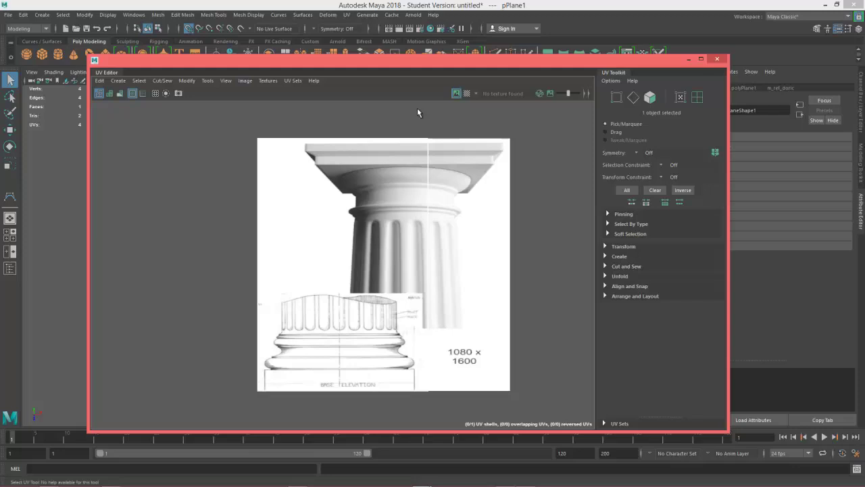
drag(428, 59, 619, 240)
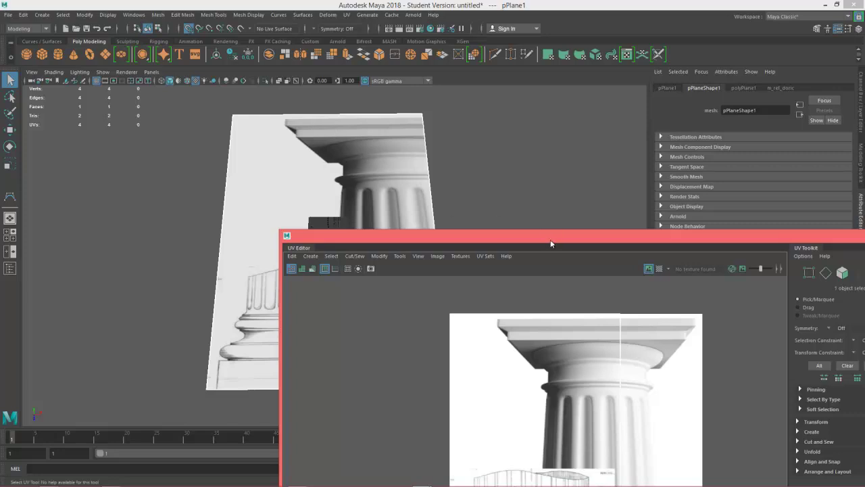
drag(551, 240, 560, 141)
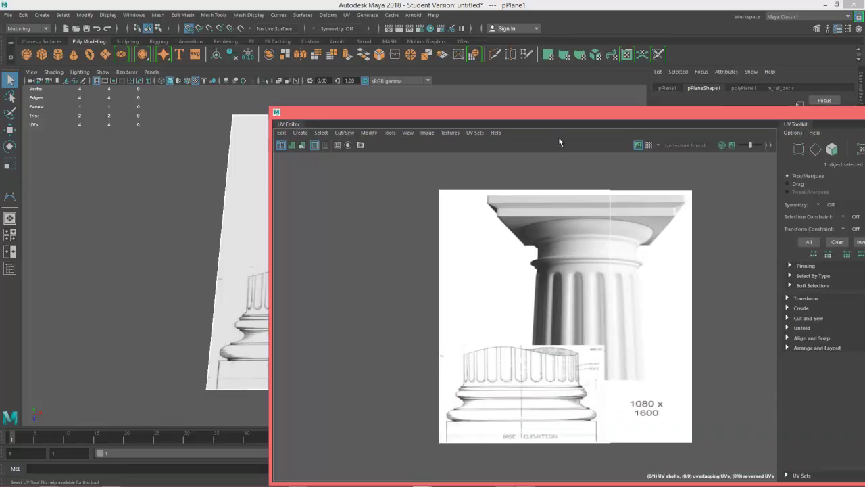
click(315, 146)
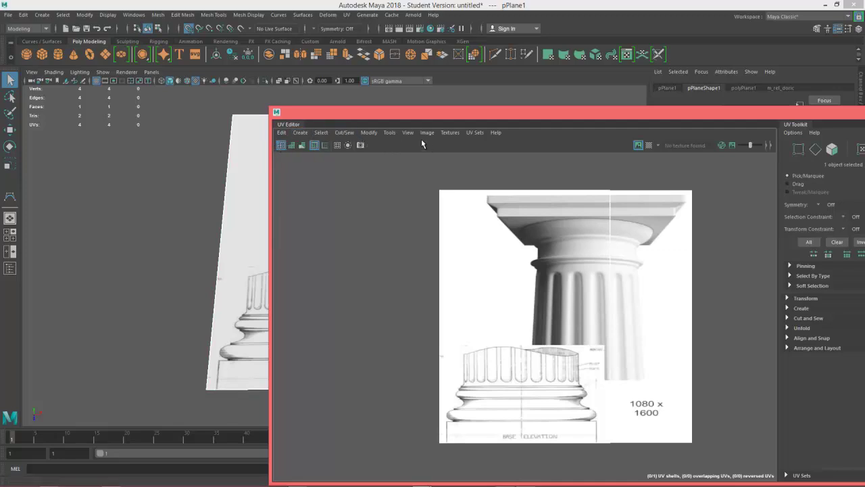
click(456, 134)
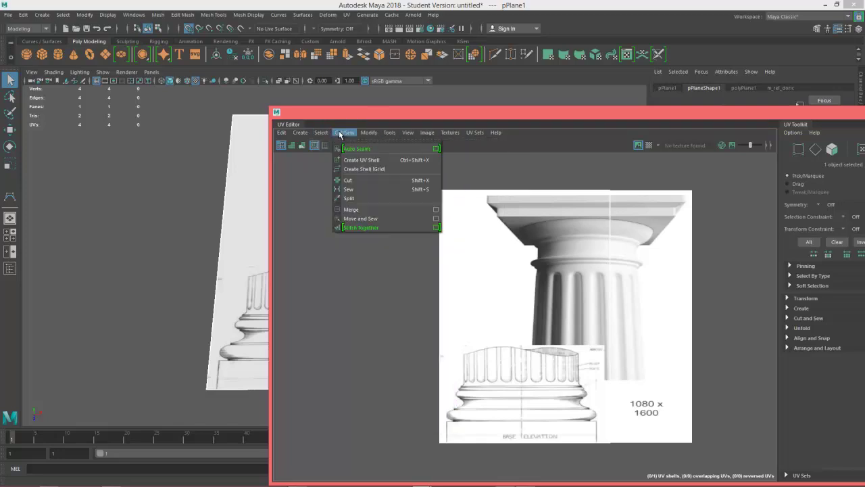
- Hide the reference image behind pPlane1's UVs and turn the UV grid back on
click(638, 144)
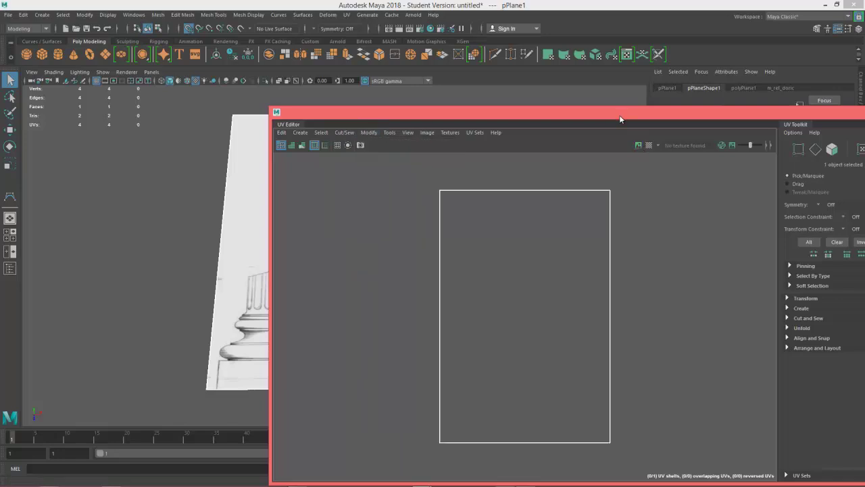
drag(621, 119, 586, 77)
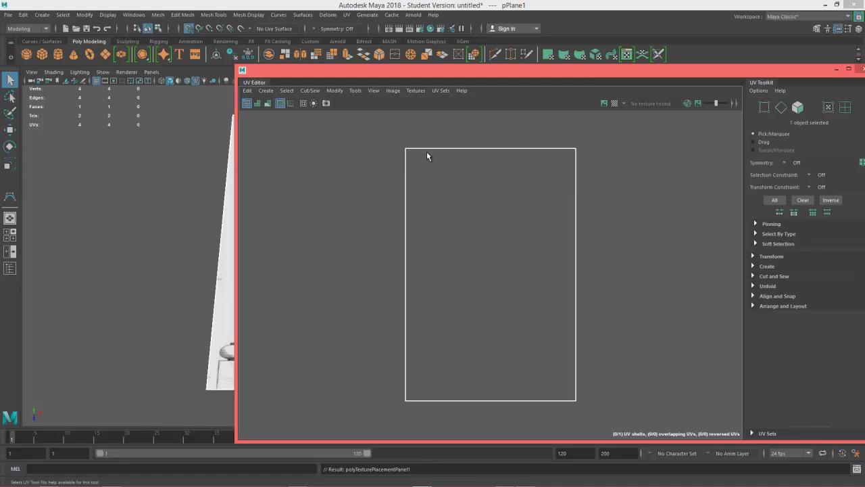
drag(453, 80, 566, 76)
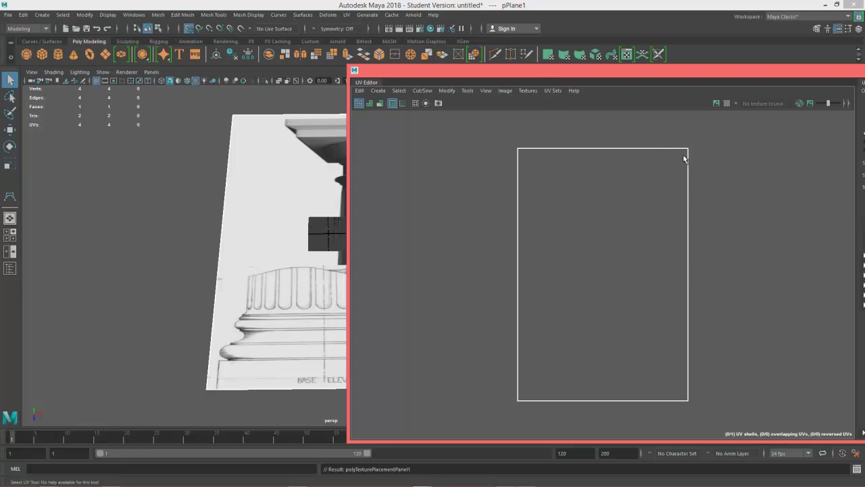
drag(574, 78, 524, 74)
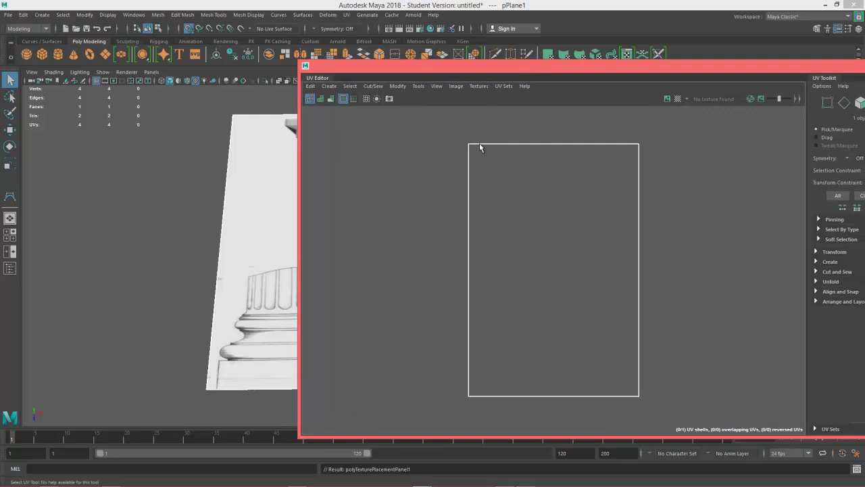
click(365, 98)
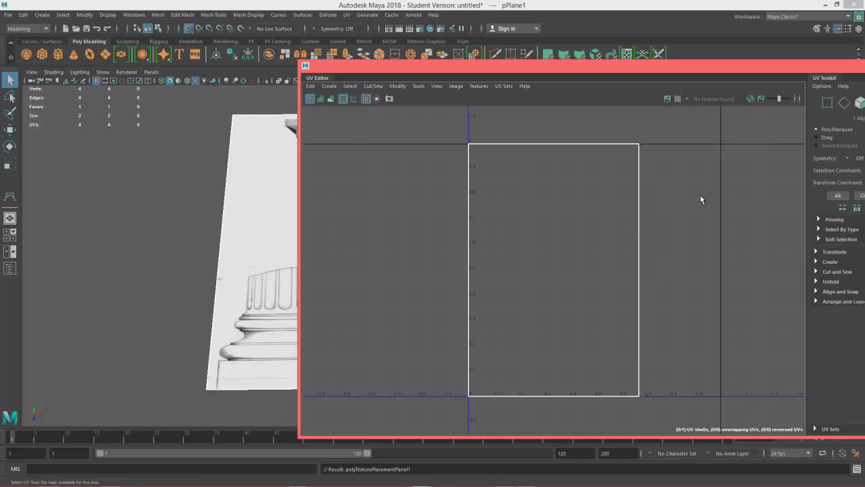
- Switch to UV selection and marquee-select the UVs along the shell's right edge
right_click(639, 246)
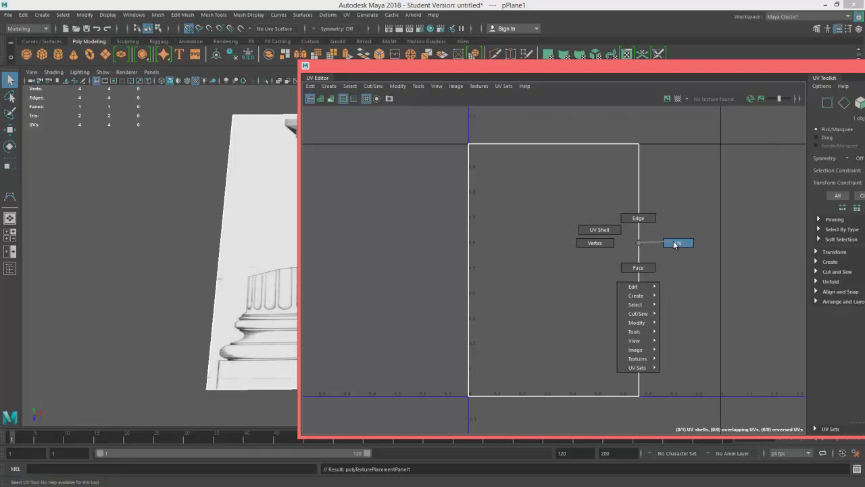
click(677, 243)
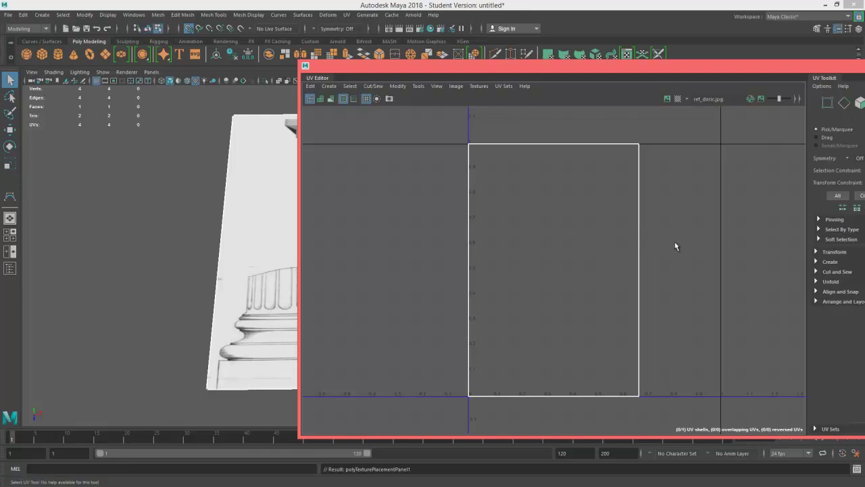
drag(613, 123, 690, 421)
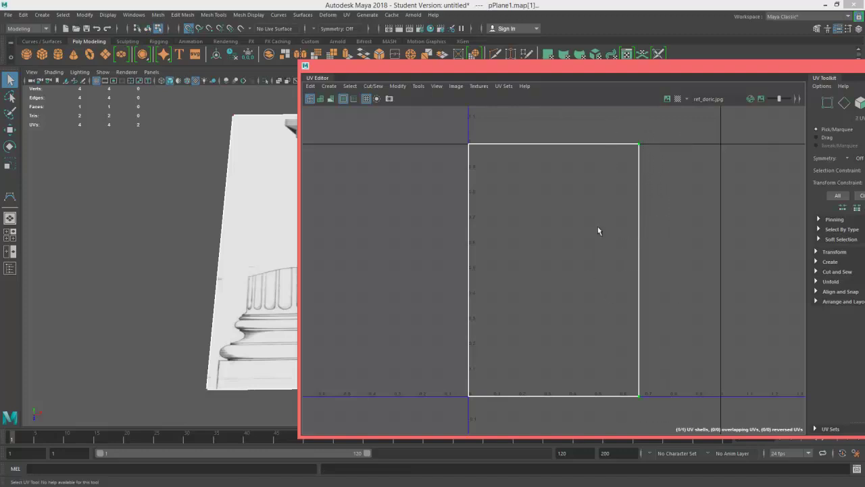
drag(732, 68, 631, 63)
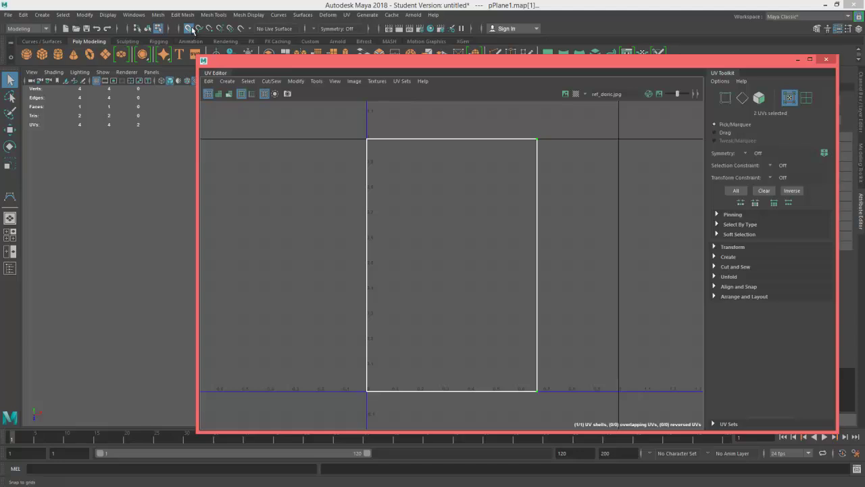
- Move the selected right-edge UVs out to the U=1 line
key(w)
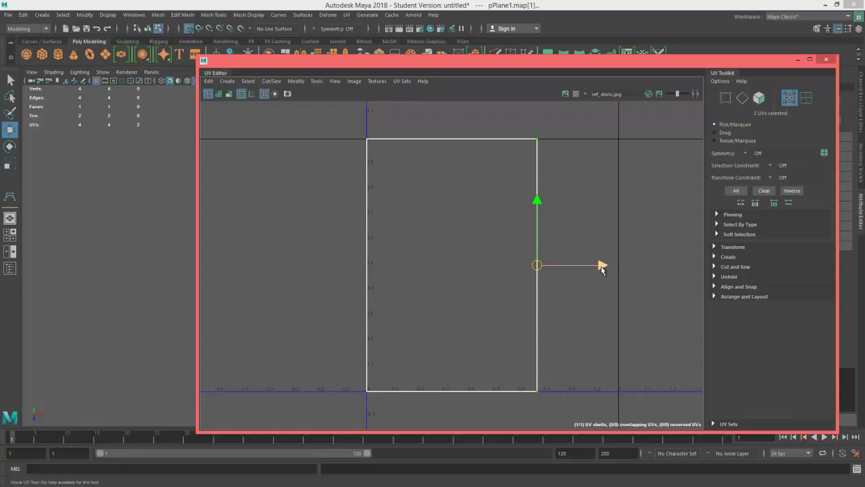
drag(602, 267, 624, 268)
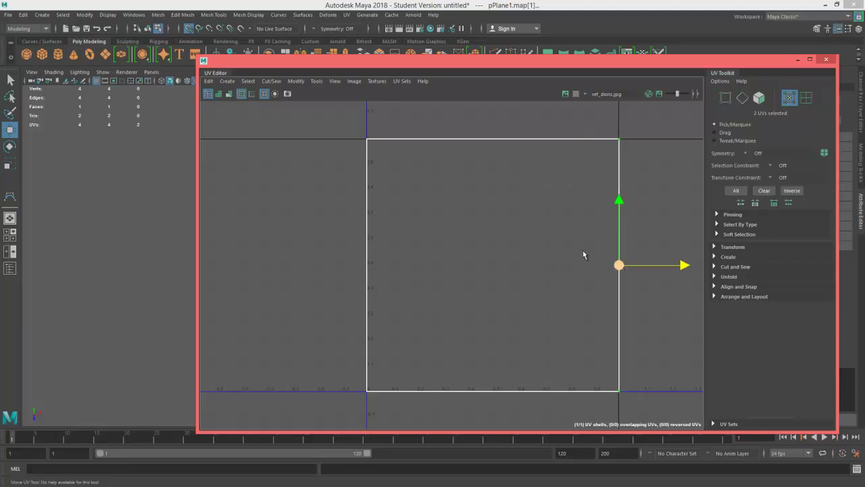
drag(426, 69, 741, 85)
mouse_move(437, 286)
alt+mouse_down()
mouse_move(437, 303)
mouse_move(426, 291)
alt+mouse_up()
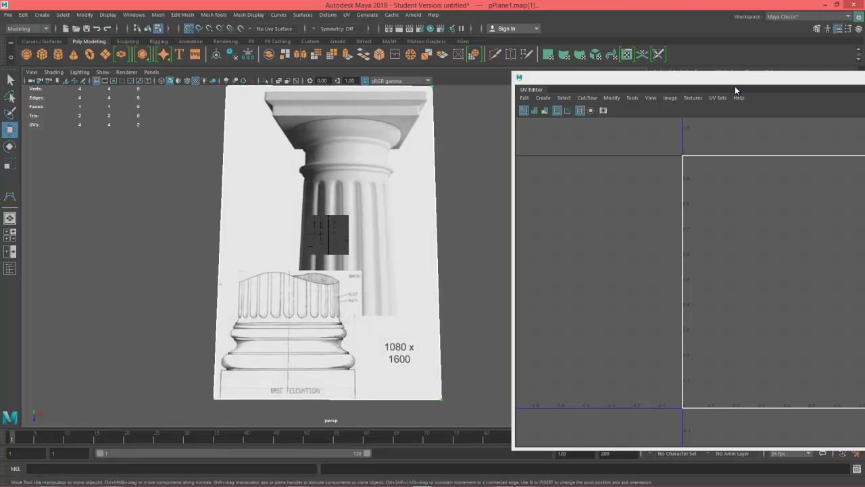
drag(736, 80, 661, 62)
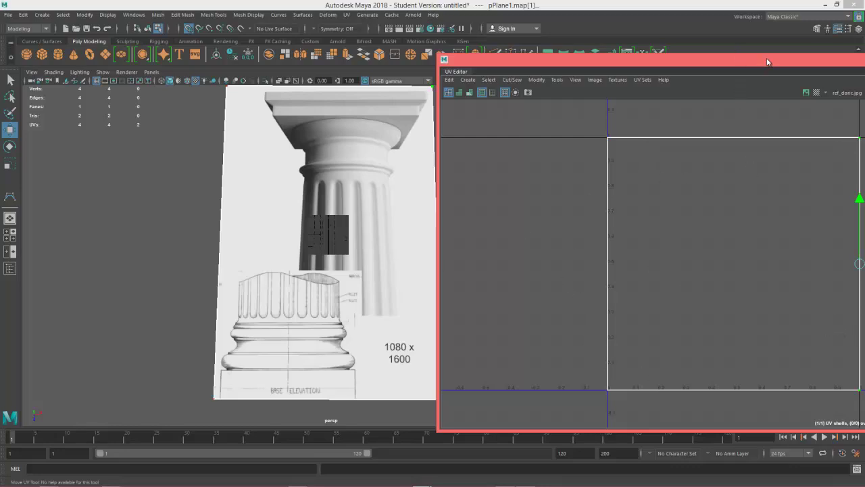
drag(768, 62, 479, 62)
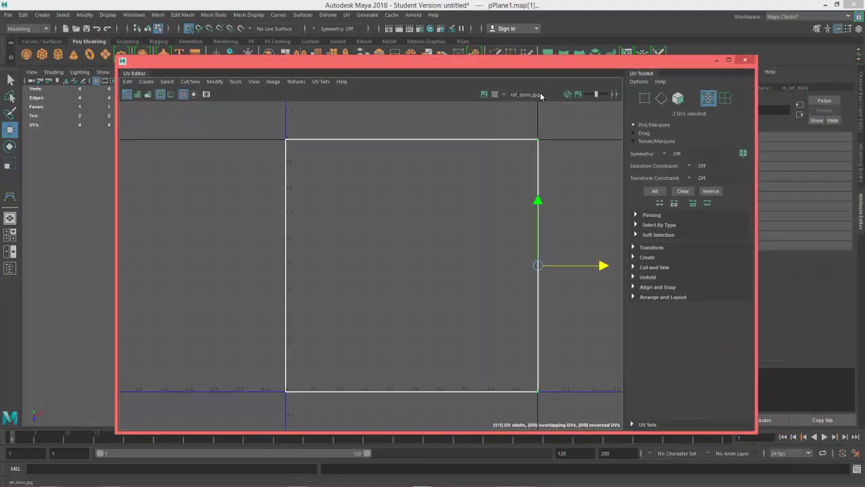
- Close the UV Editor, clear the UV selection and select pPlane1 in Object Mode
click(746, 61)
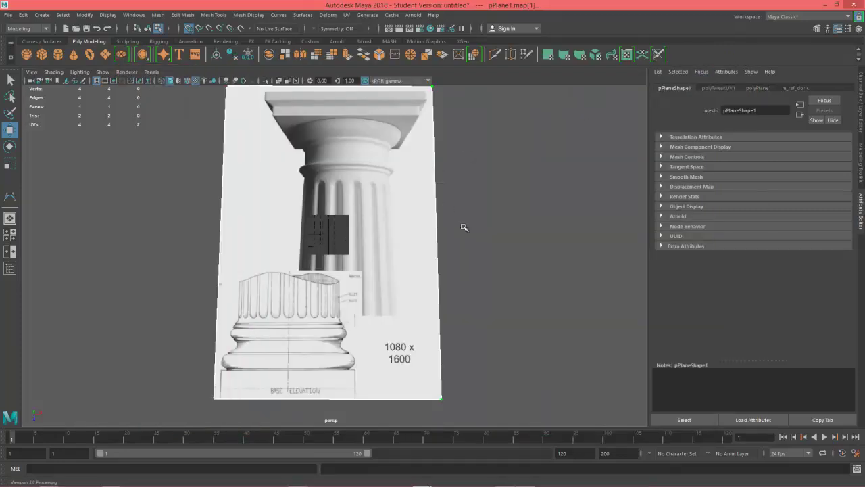
alt+drag(349, 273, 365, 235)
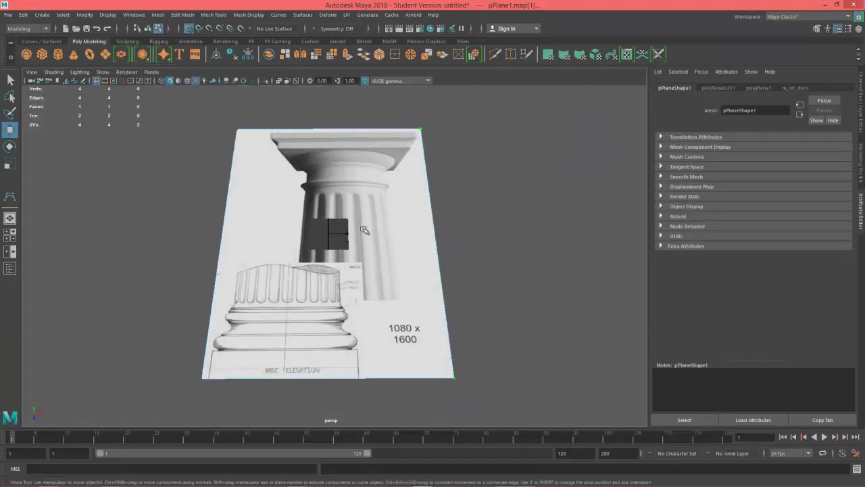
mouse_move(426, 486)
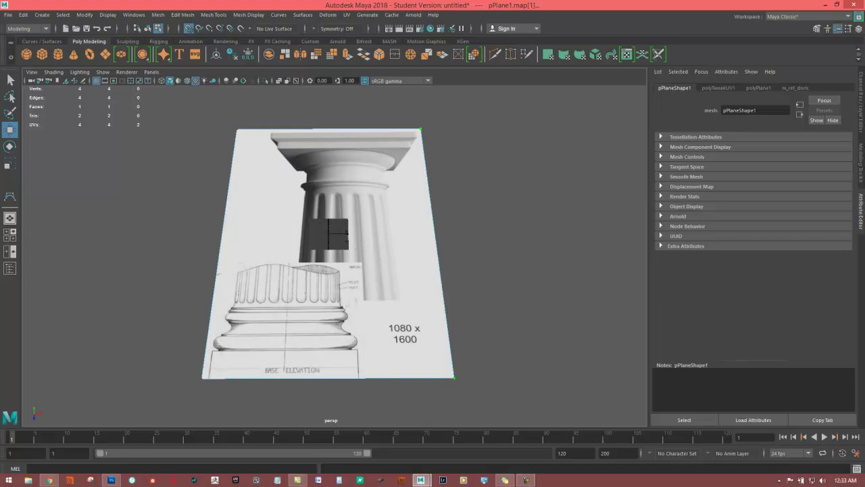
mouse_move(526, 481)
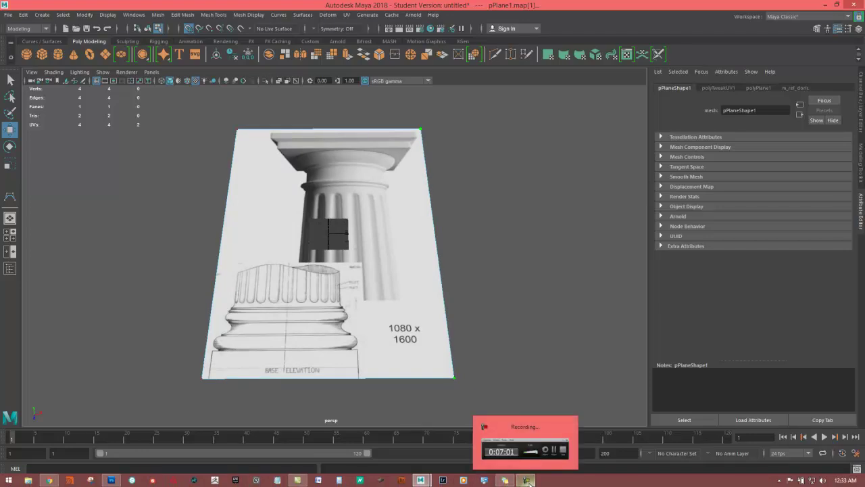
click(376, 277)
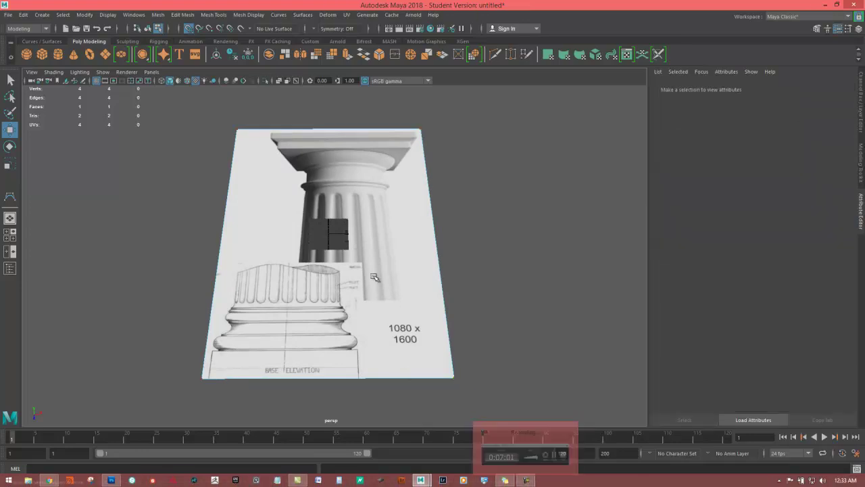
right_drag(379, 263, 436, 203)
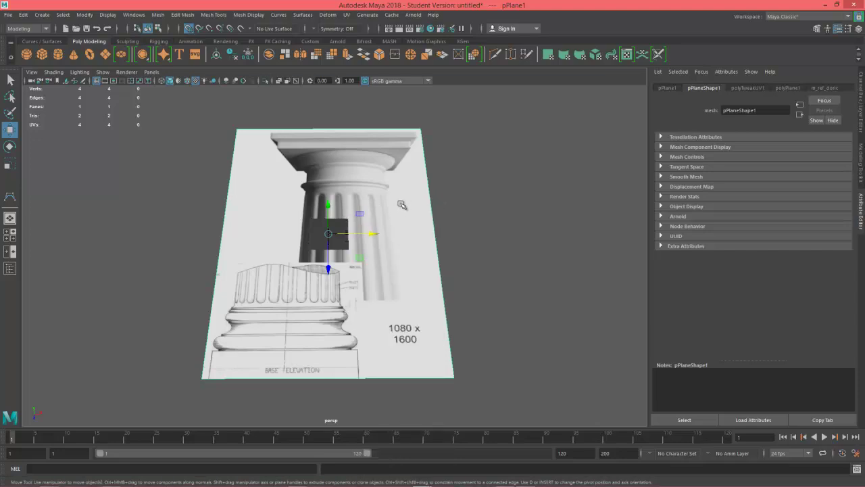
- Stand pPlane1 upright by setting Rotate X to 90 in the Channel Box
key(e)
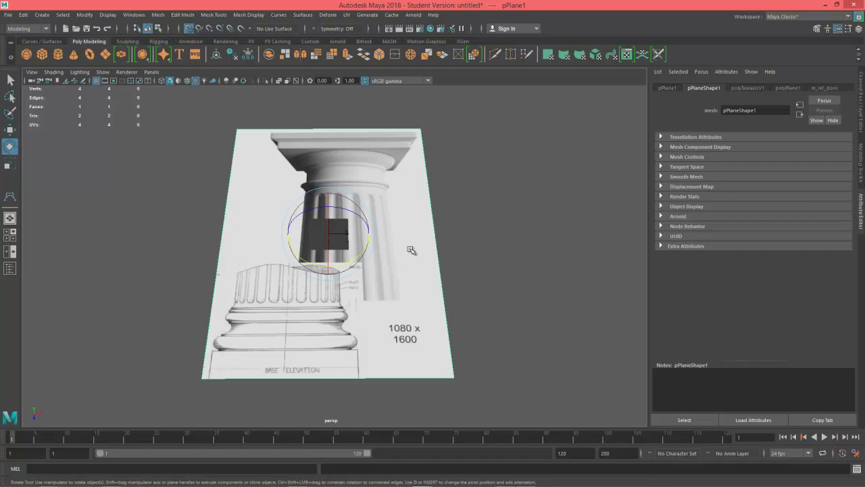
alt+drag(412, 248, 480, 236)
drag(346, 251, 375, 299)
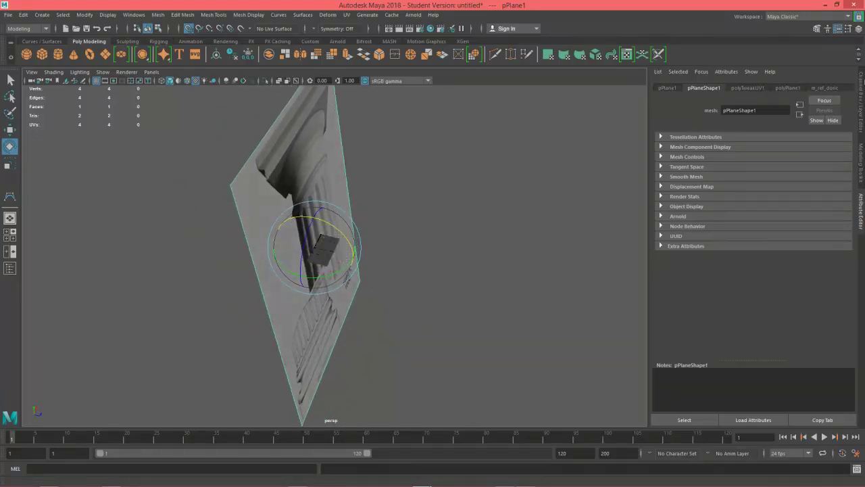
click(861, 88)
click(836, 118)
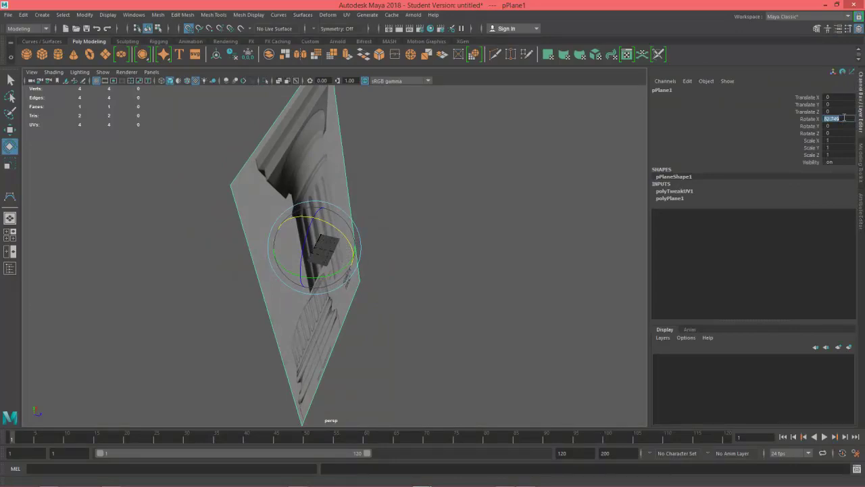
text(90)
key(Return)
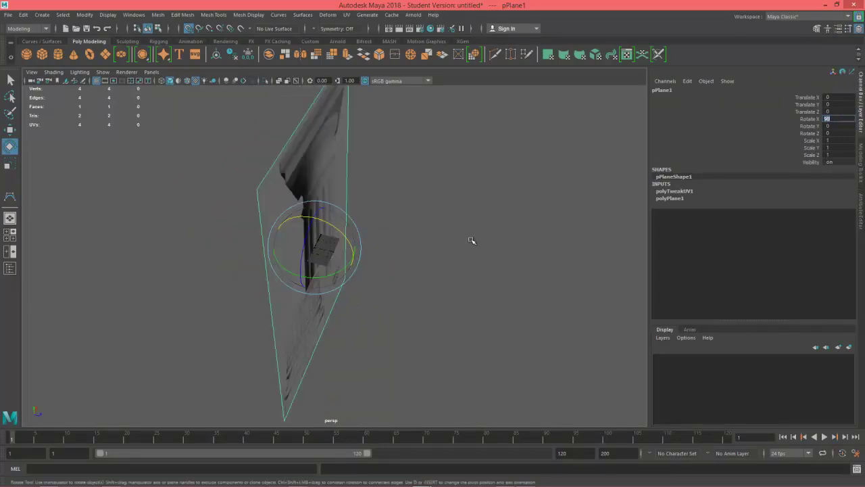
alt+drag(469, 237, 394, 253)
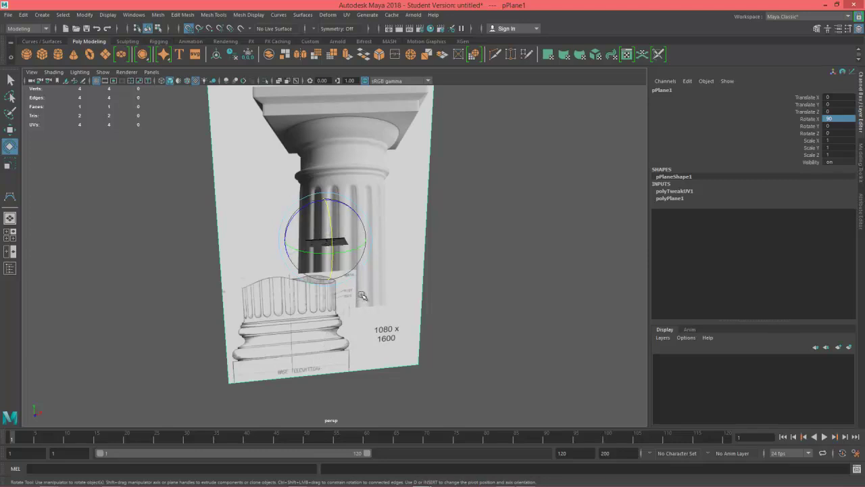
alt+drag(363, 298, 316, 244)
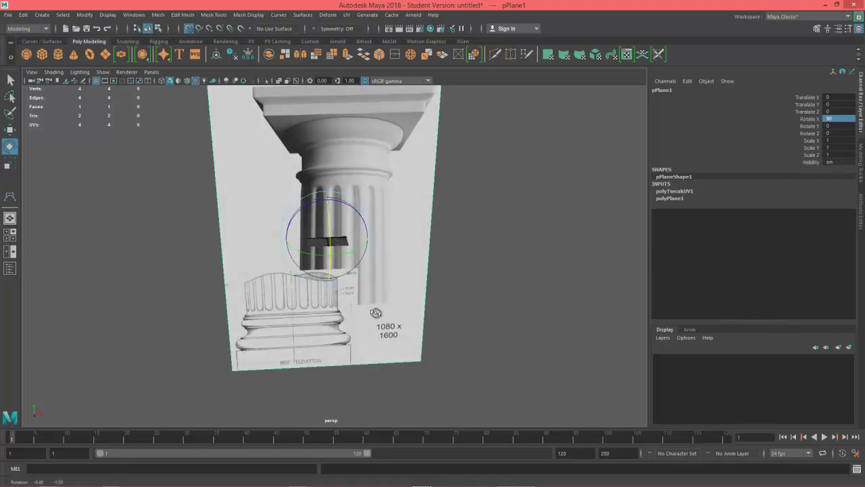
alt+drag(376, 309, 379, 305)
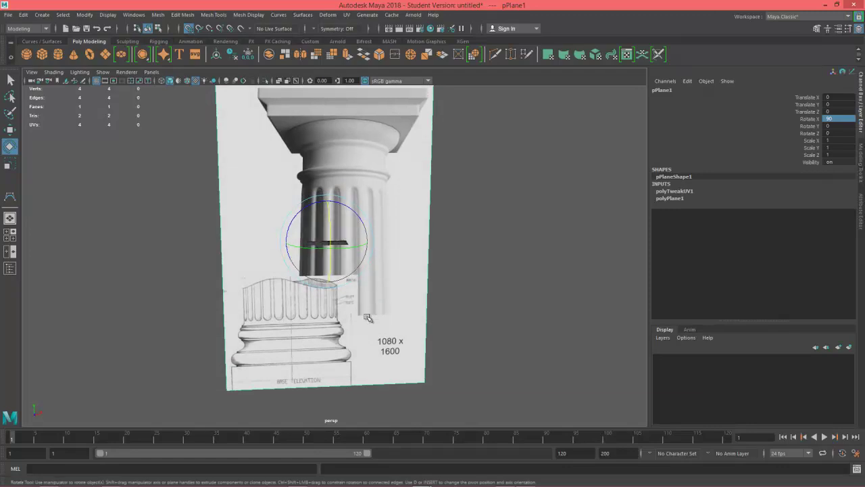
- Raise pPlane1 along Y to Translate Y 665 and zoom to check the base
key(w)
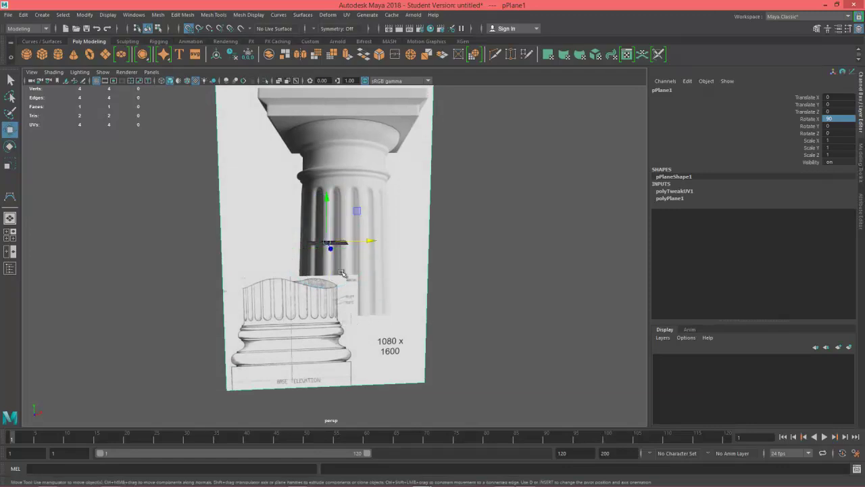
alt+middle_drag(395, 255, 397, 287)
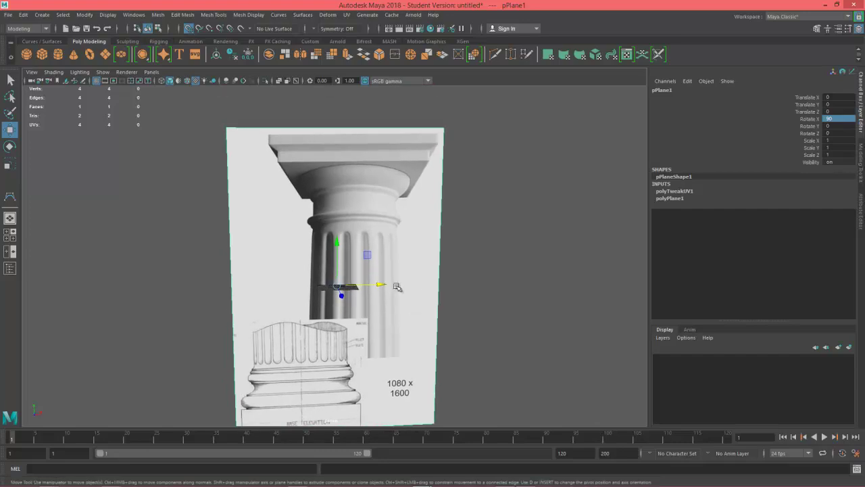
drag(339, 276, 334, 155)
scroll(398, 282, up, 1)
alt+right_drag(398, 283, 613, 302)
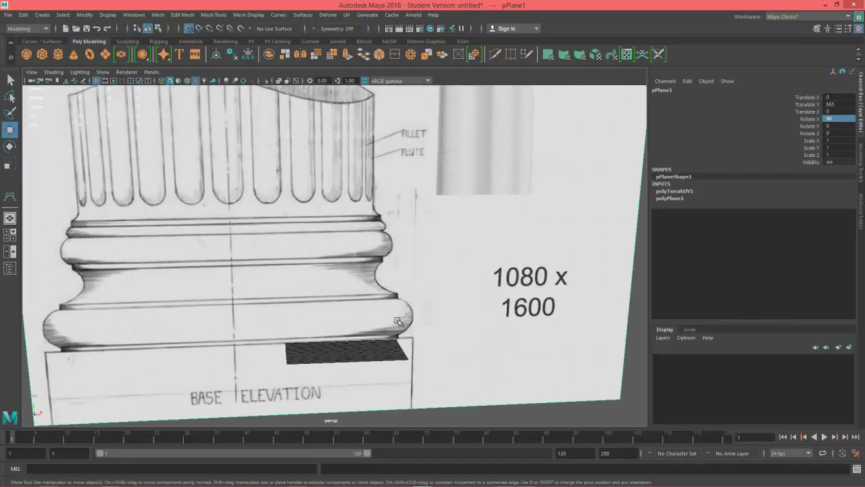
alt+right_drag(397, 320, 277, 302)
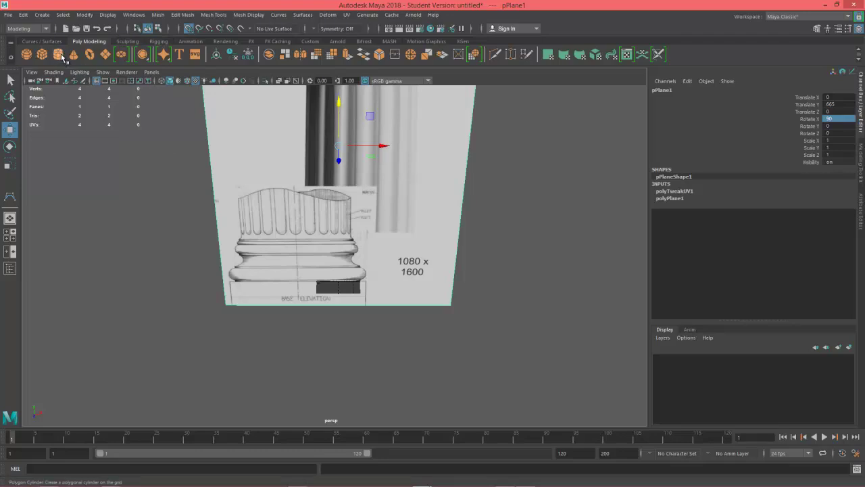
- Create a polygon cylinder with a Radius of 100
click(61, 56)
click(674, 192)
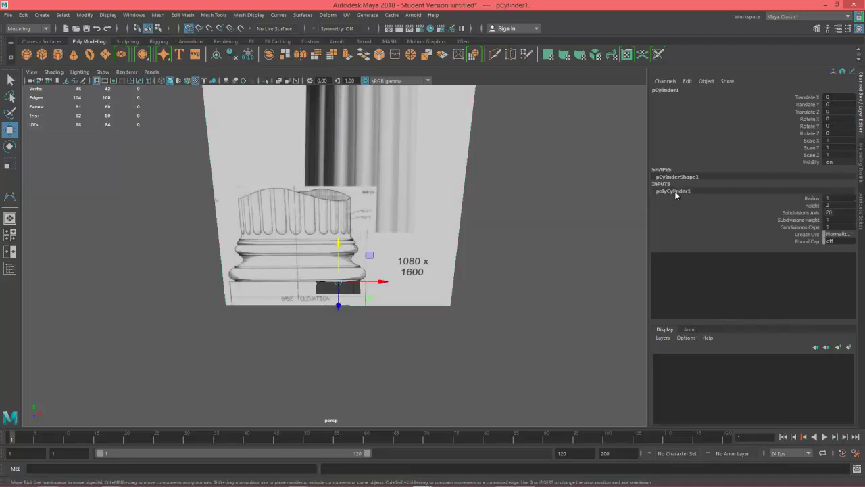
double_click(831, 198)
text(100)
key(Return)
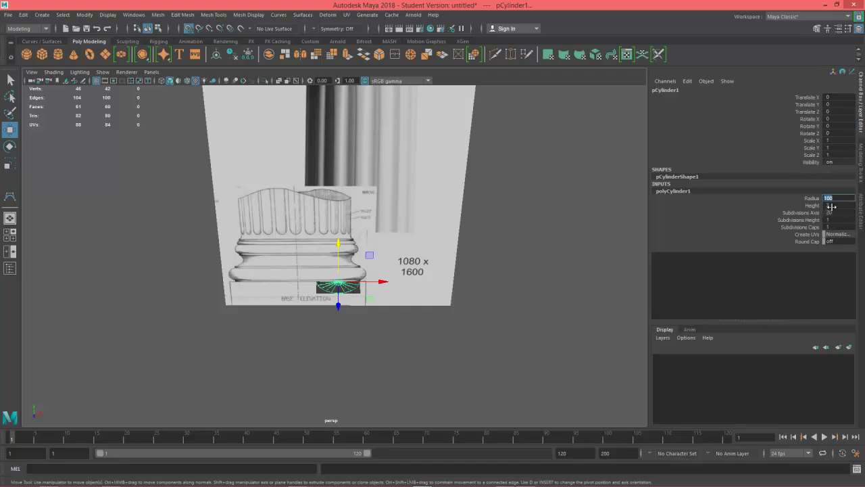
- Set the cylinder's Height to 50 and select the reference plane
double_click(840, 206)
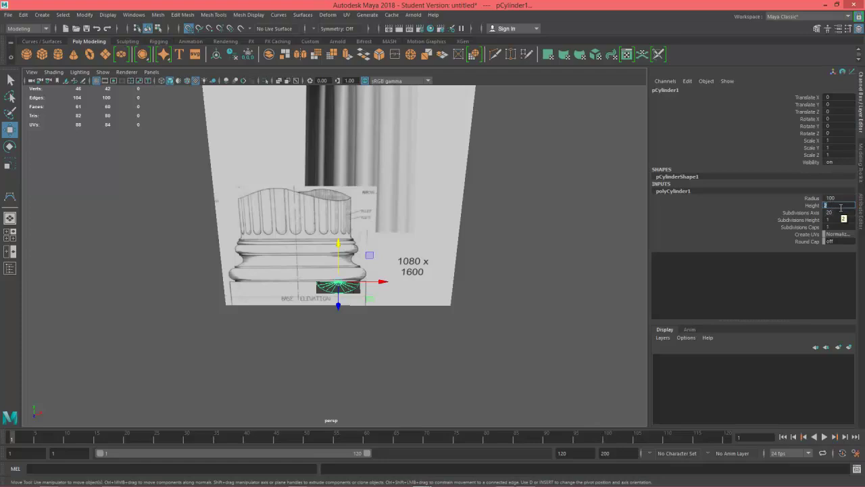
key(Return)
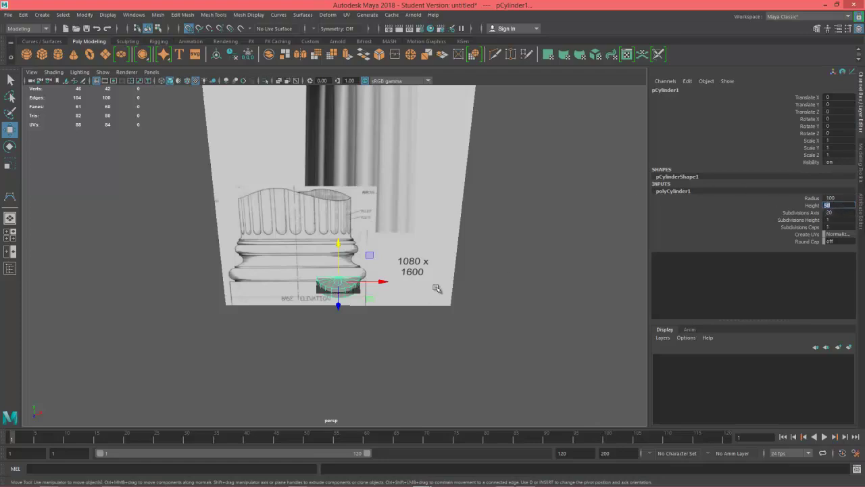
alt+drag(440, 289, 394, 289)
alt+right_drag(394, 290, 506, 308)
alt+drag(507, 308, 403, 290)
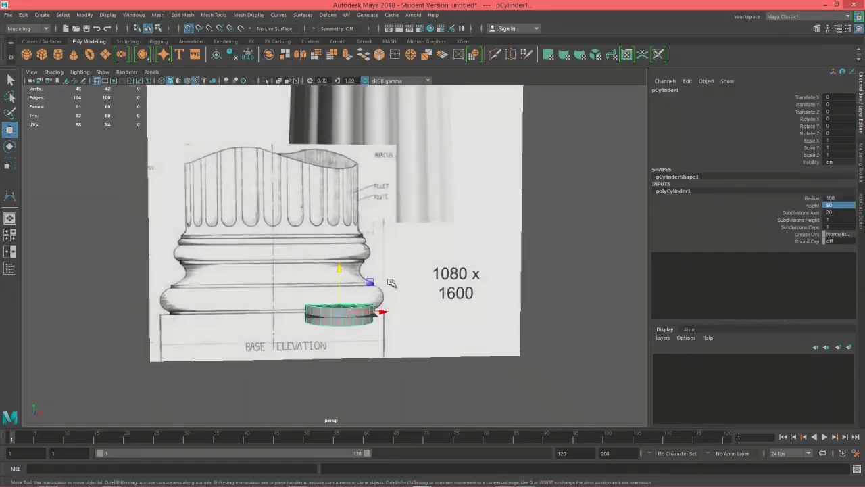
click(394, 281)
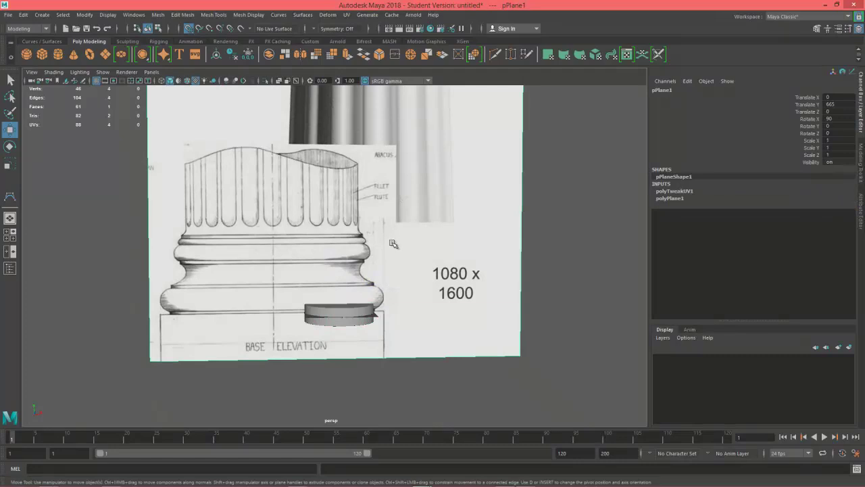
- Reselect and frame the reference plane, trial a 0.521 scale, then undo it
scroll(358, 318, up, 3)
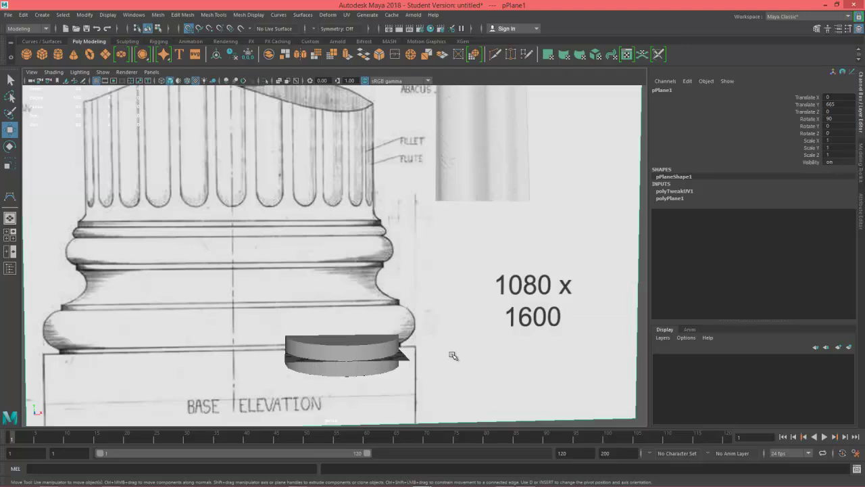
alt+right_drag(453, 355, 352, 336)
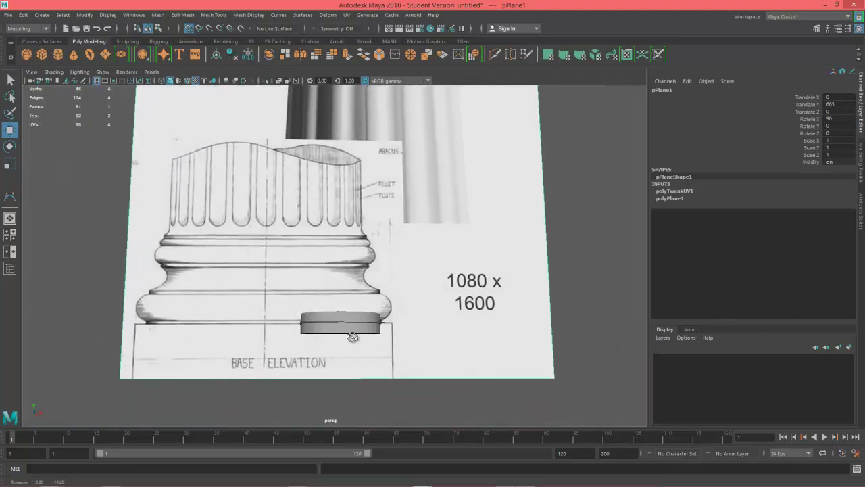
click(350, 331)
alt+drag(350, 331, 345, 324)
click(300, 255)
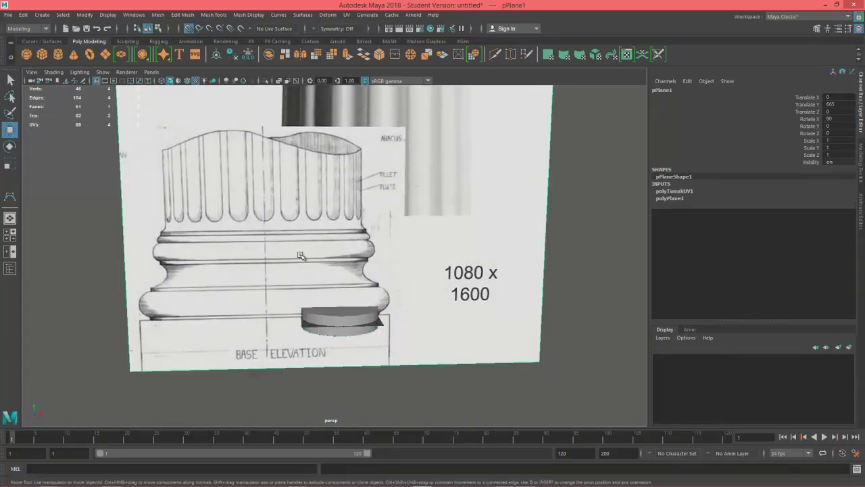
key(f)
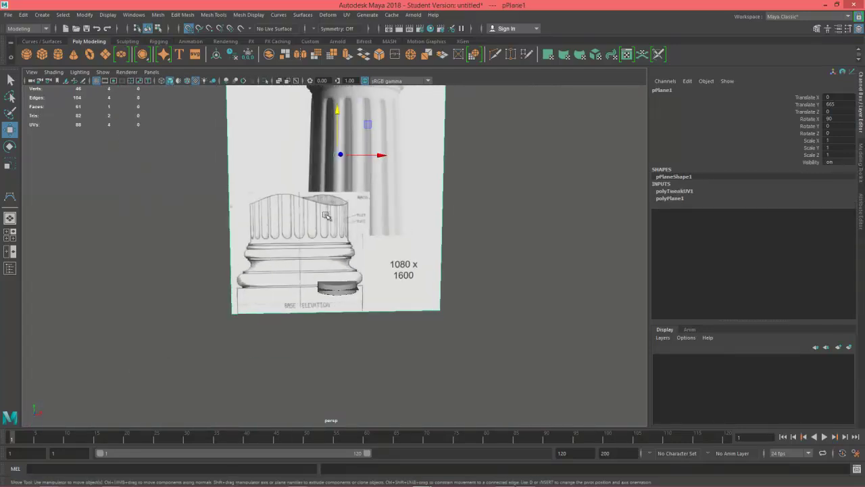
key(r)
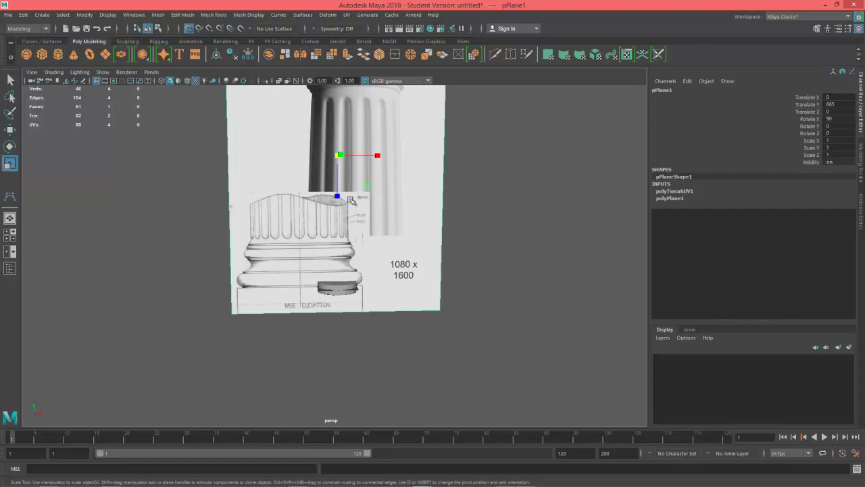
alt+drag(353, 202, 380, 216)
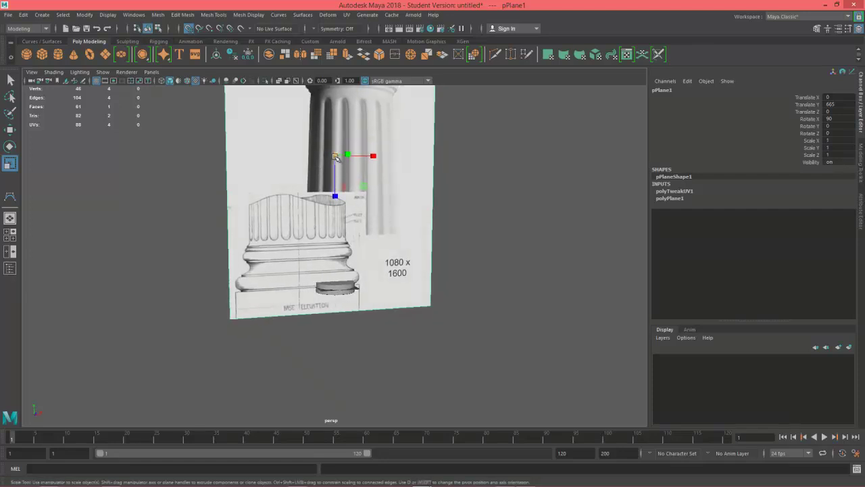
drag(335, 157, 241, 195)
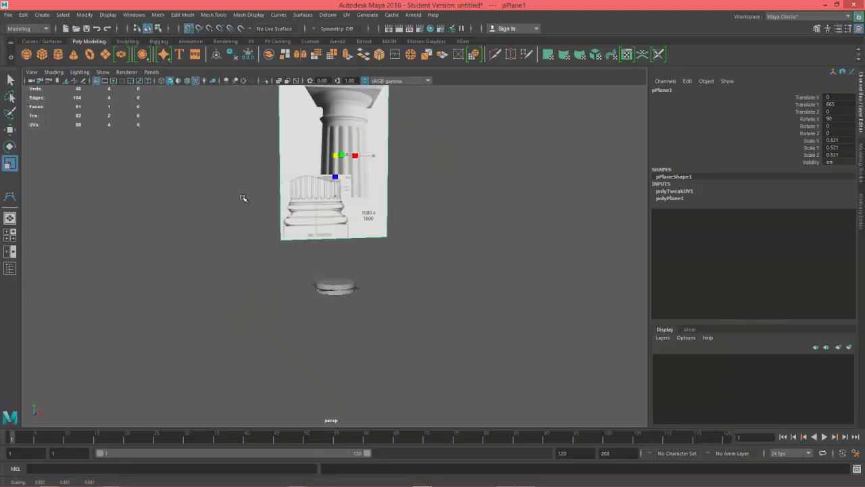
key(ctrl+z)
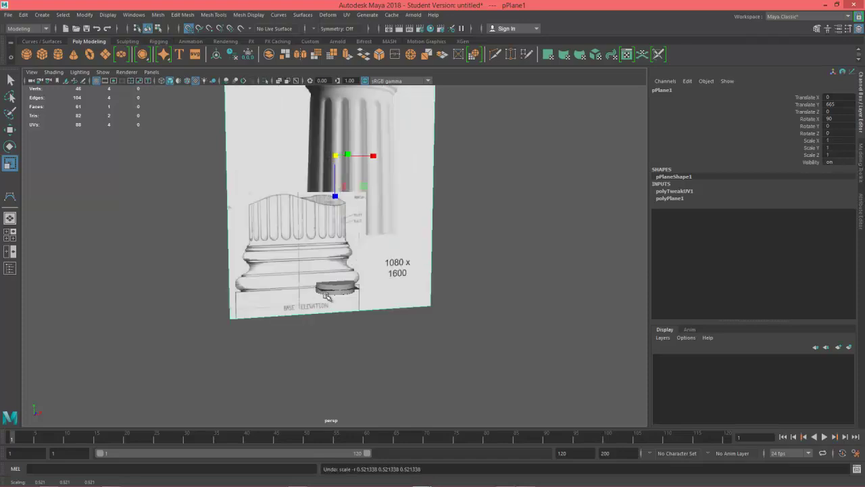
- Lower pPlane1's pivot from the shaft down to the drawn column base
scroll(357, 262, up, 2)
alt+drag(360, 320, 346, 297)
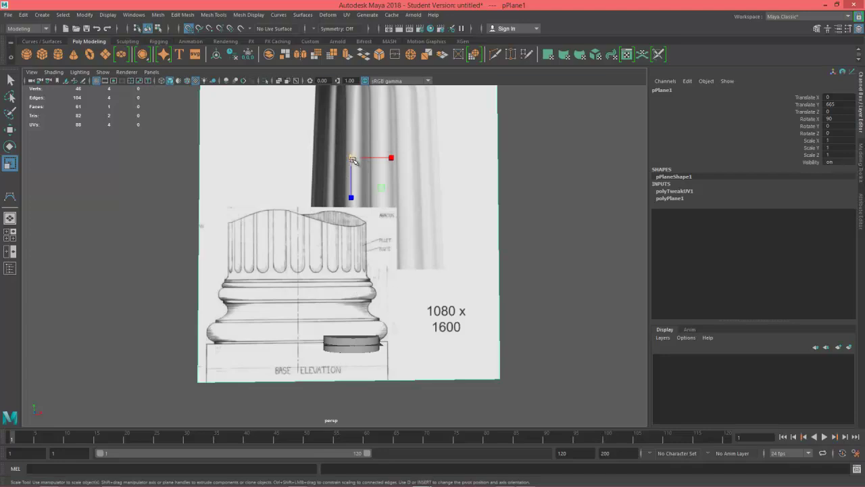
key(w)
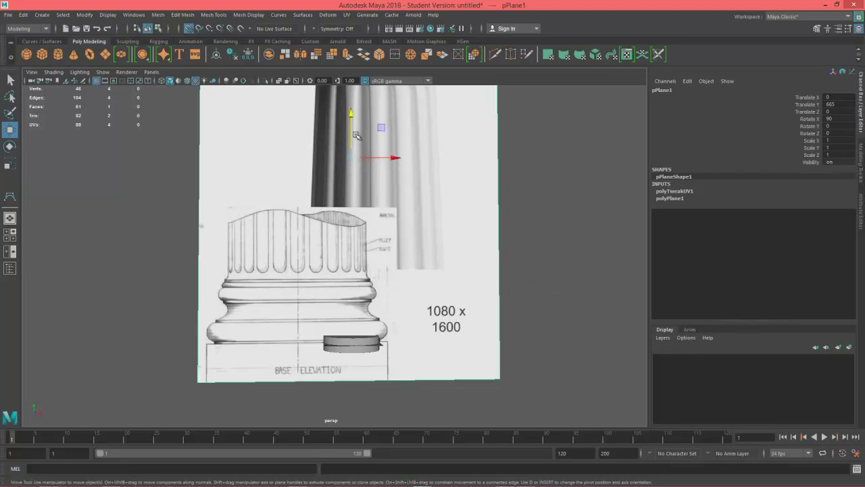
key(d)
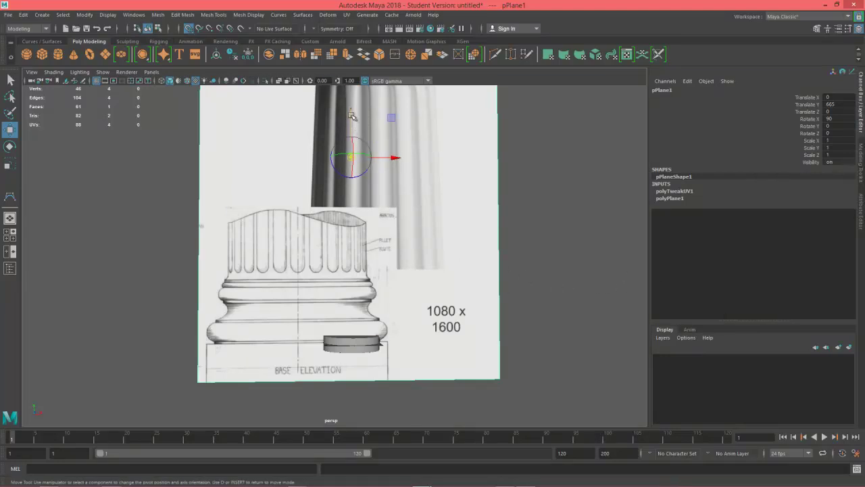
drag(351, 115, 369, 342)
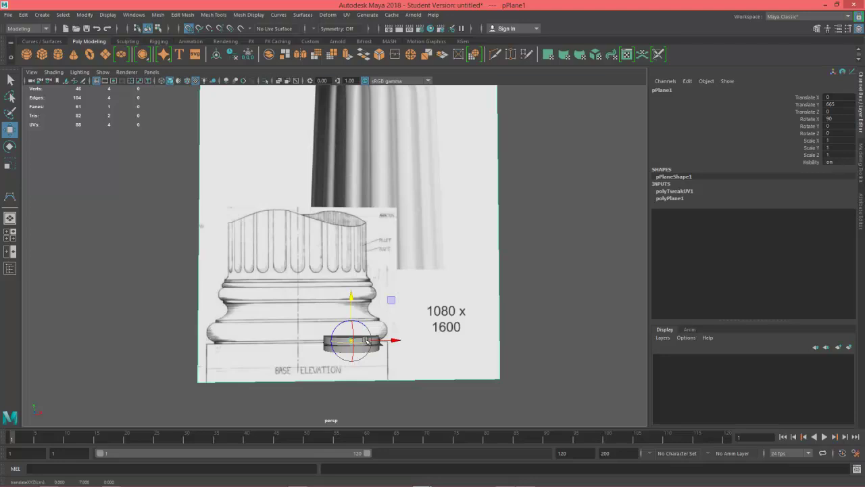
- Finish pivot editing and scale pPlane1 uniformly down to 0.333
key(d)
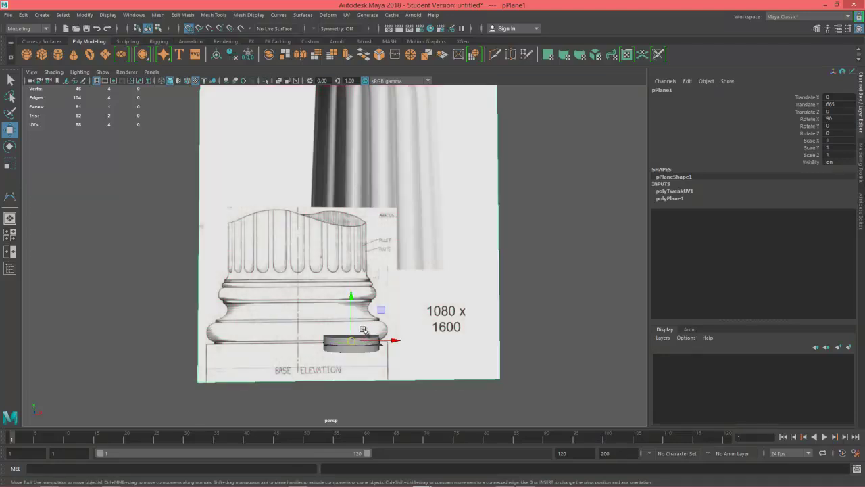
key(r)
drag(351, 340, 87, 306)
scroll(411, 353, up, 5)
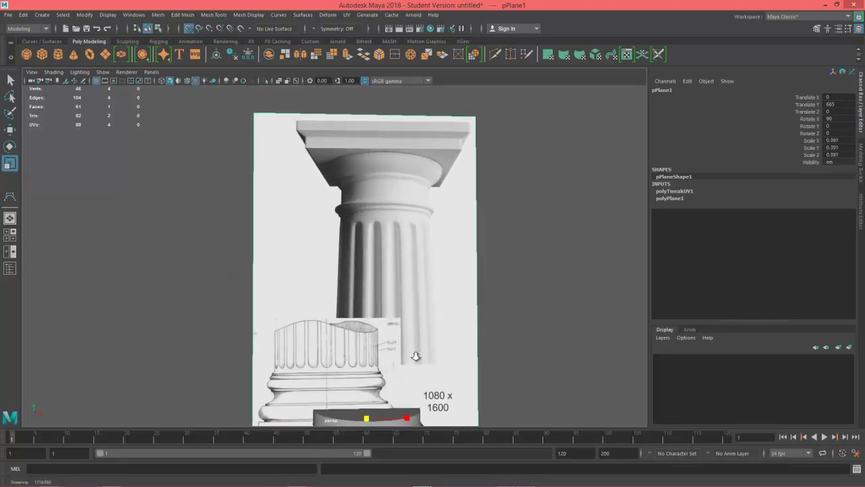
alt+drag(386, 280, 391, 356)
alt+right_drag(417, 352, 556, 329)
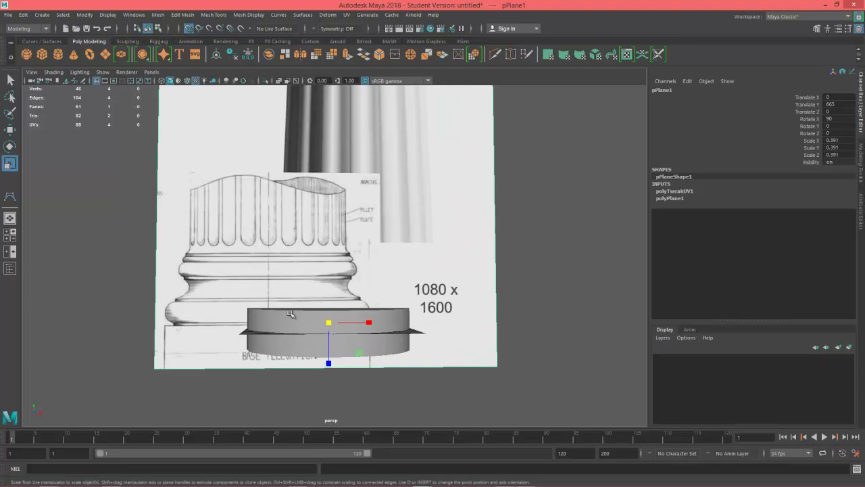
alt+right_drag(395, 370, 434, 346)
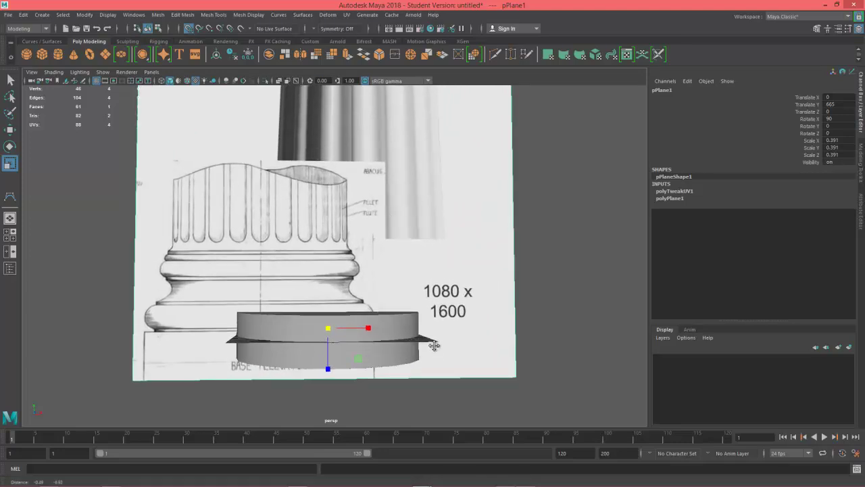
alt+middle_drag(434, 345, 431, 299)
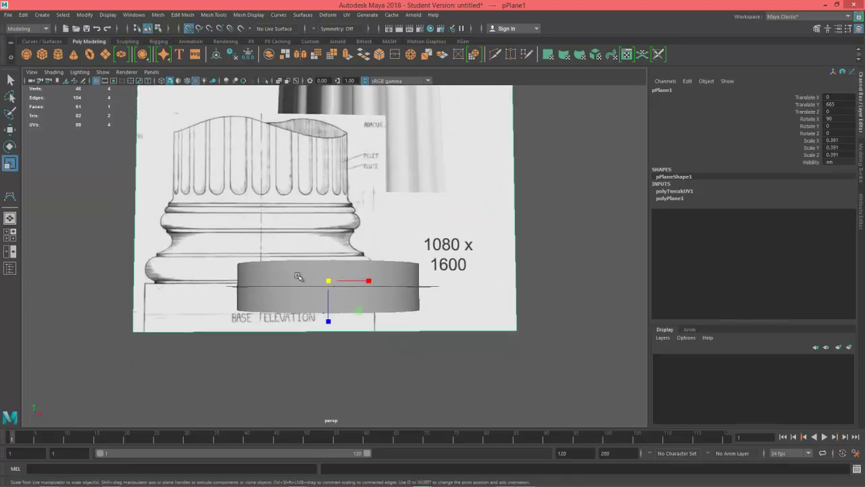
- Slide pPlane1 along X to Translate X 65 so the drawn base meets the cylinder
key(w)
drag(358, 281, 315, 290)
key(r)
key(w)
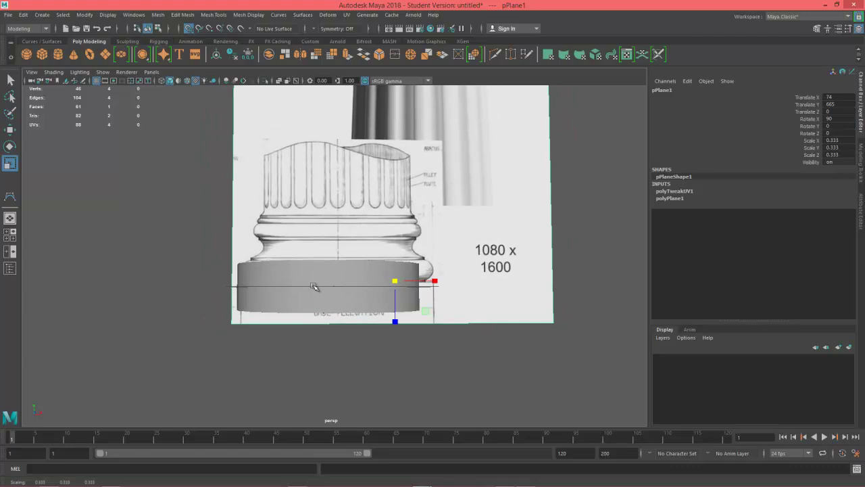
drag(434, 280, 394, 290)
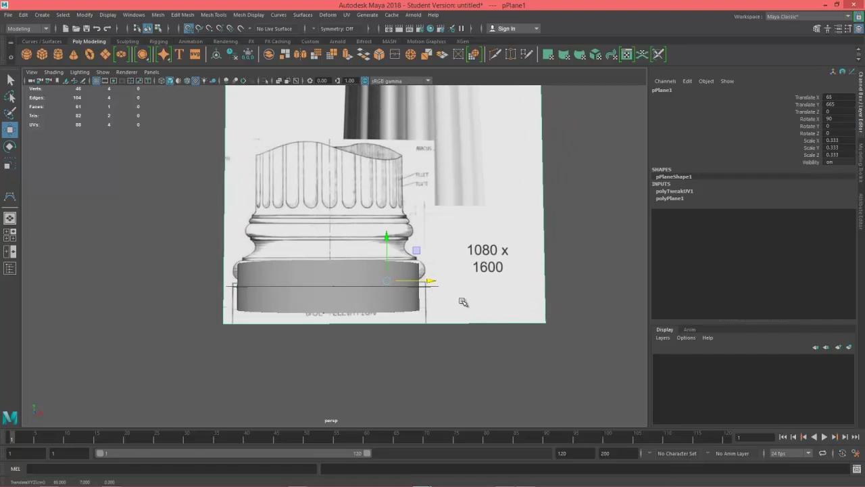
alt+drag(458, 300, 451, 316)
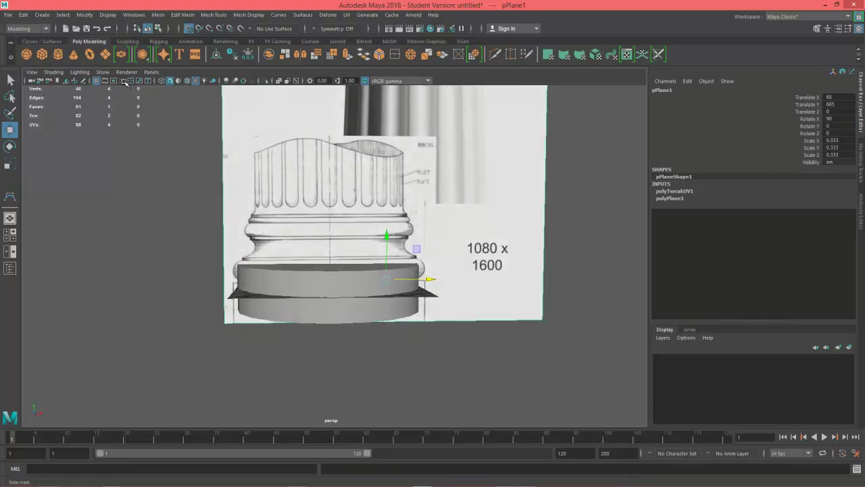
key(4)
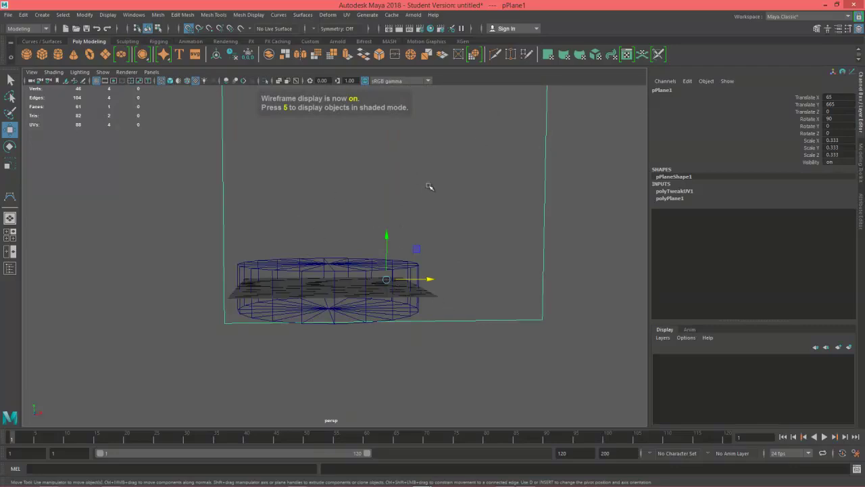
key(6)
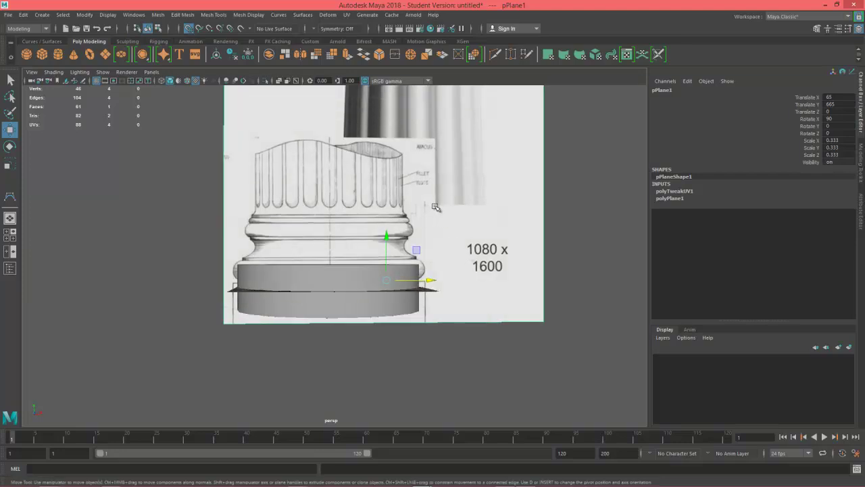
key(4)
key(5)
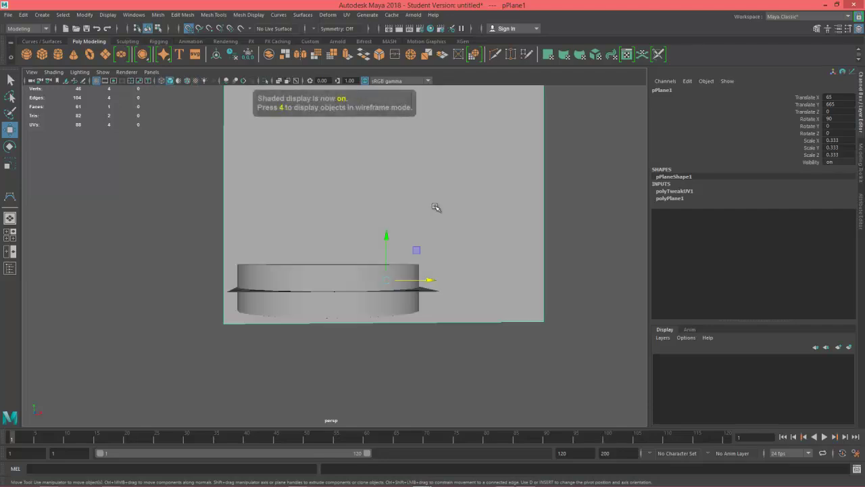
key(6)
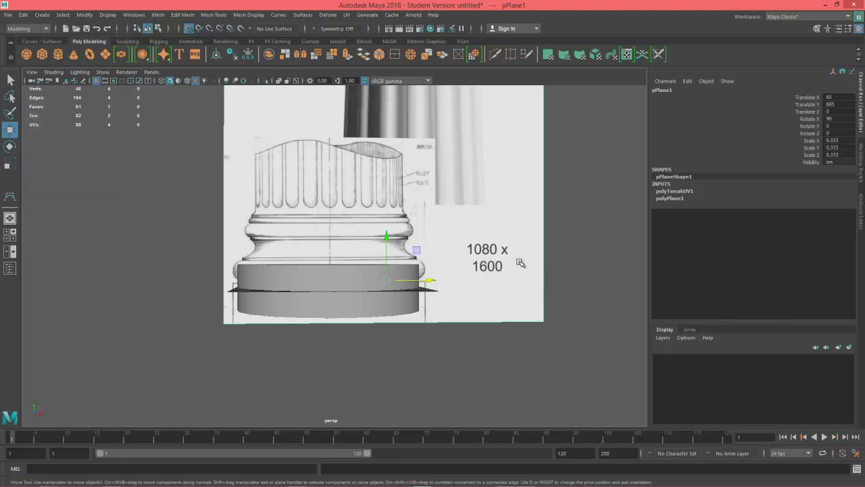
- Move pPlane1's pivot onto the drawn column base
mouse_move(468, 240)
alt+mouse_down()
mouse_move(472, 251)
mouse_move(452, 251)
mouse_move(463, 251)
alt+mouse_up()
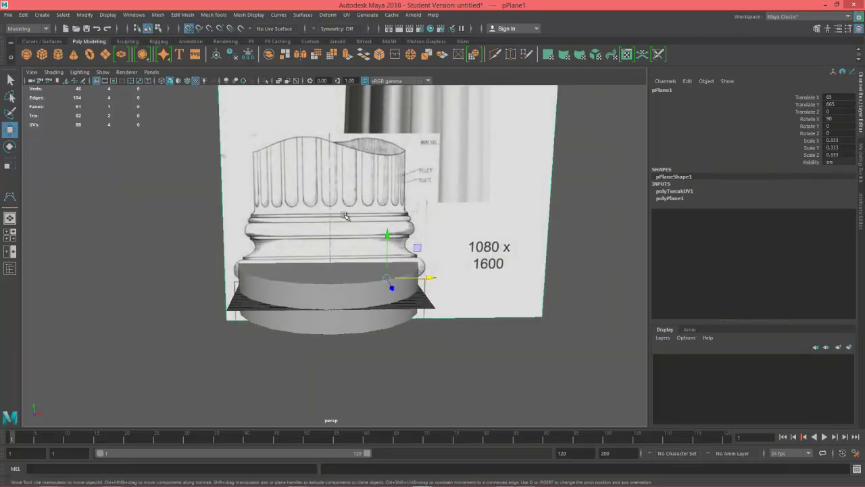
alt+drag(301, 283, 290, 287)
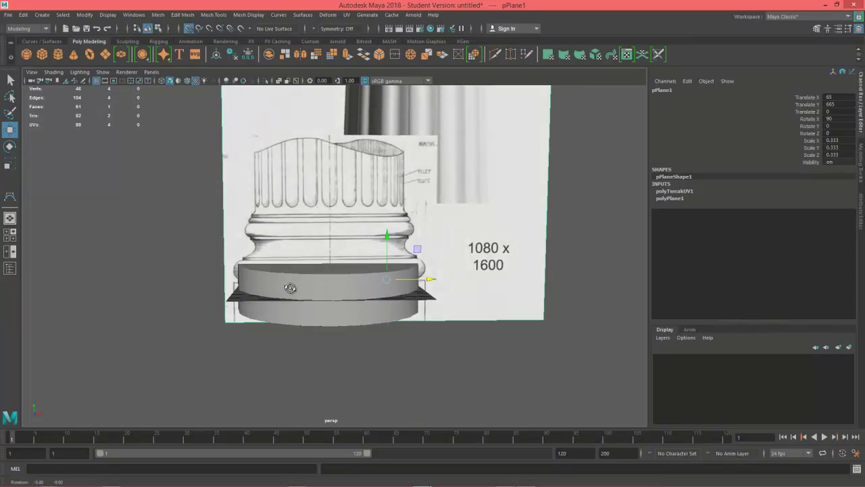
key(d)
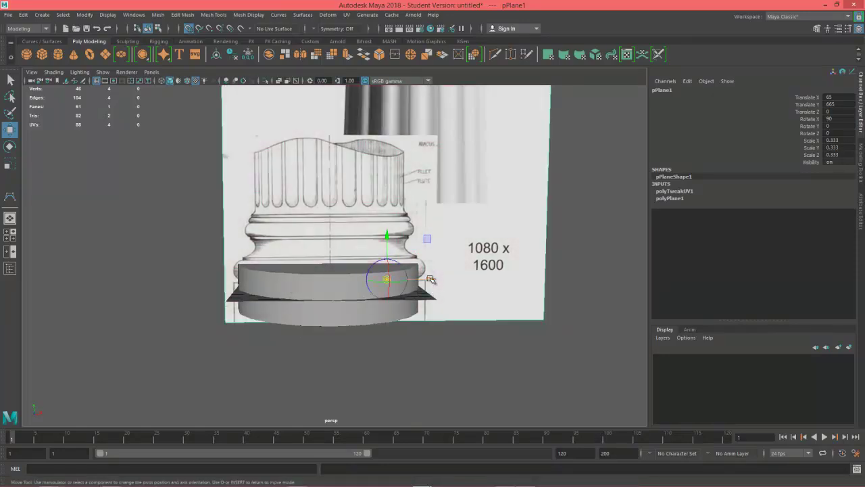
drag(430, 279, 331, 270)
key(d)
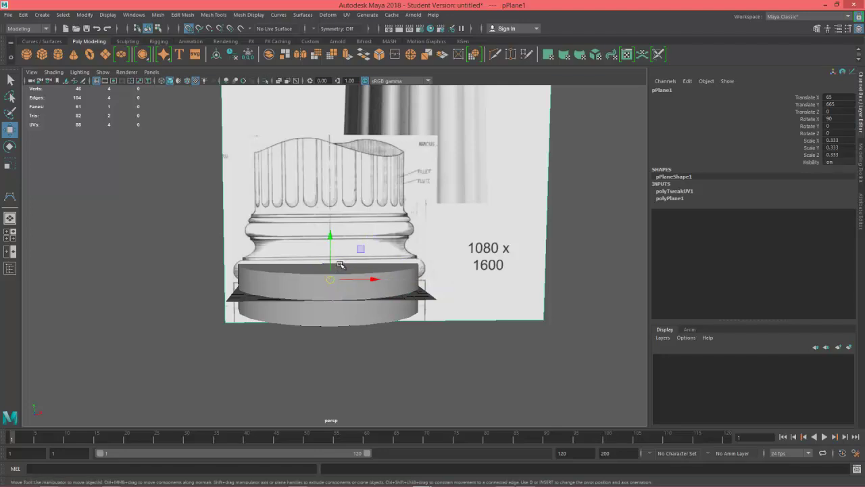
- Scale pPlane1 to 0.314 and nudge it to Translate X 64
key(r)
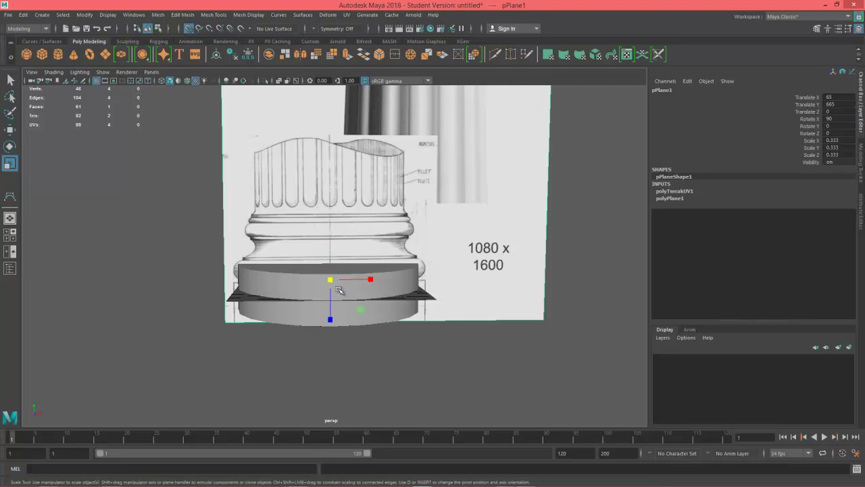
drag(330, 279, 308, 282)
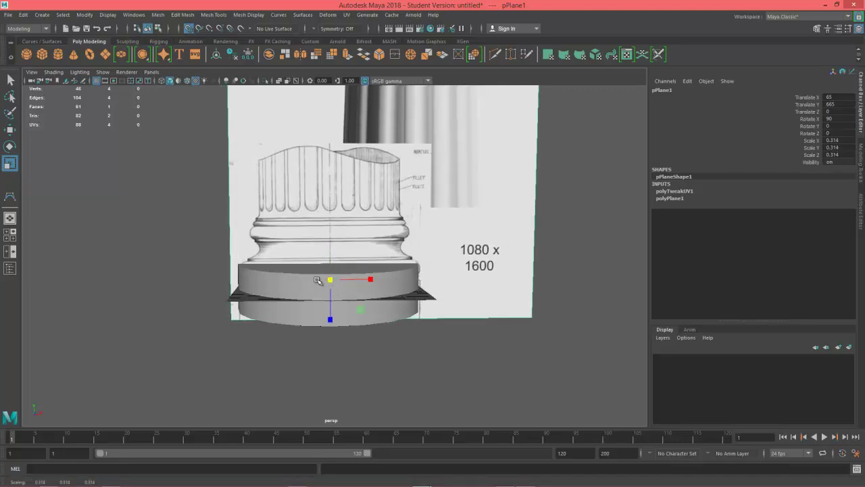
key(w)
mouse_move(315, 282)
middle_down()
mouse_move(358, 283)
mouse_move(331, 284)
middle_up()
mouse_move(377, 332)
alt+mouse_down()
mouse_move(373, 318)
mouse_move(372, 329)
alt+mouse_up()
alt+middle_drag(390, 325, 407, 364)
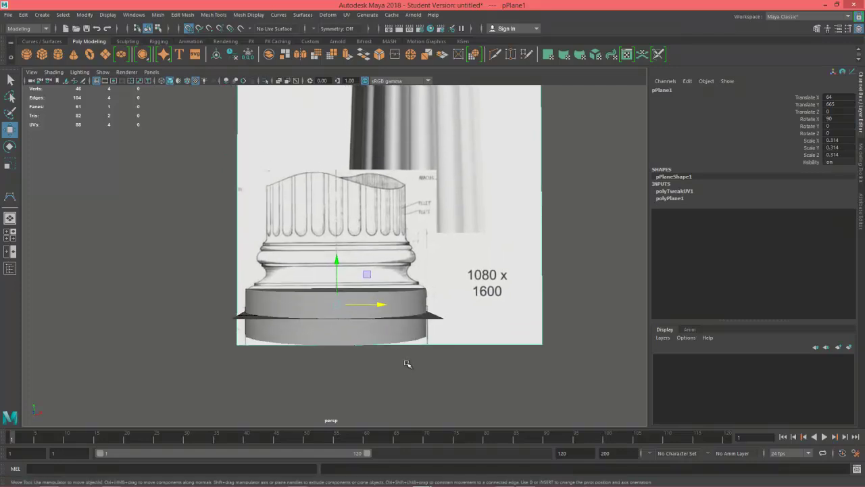
- Select the cylinder and set its polyCylinder1 Height to 1000
click(341, 335)
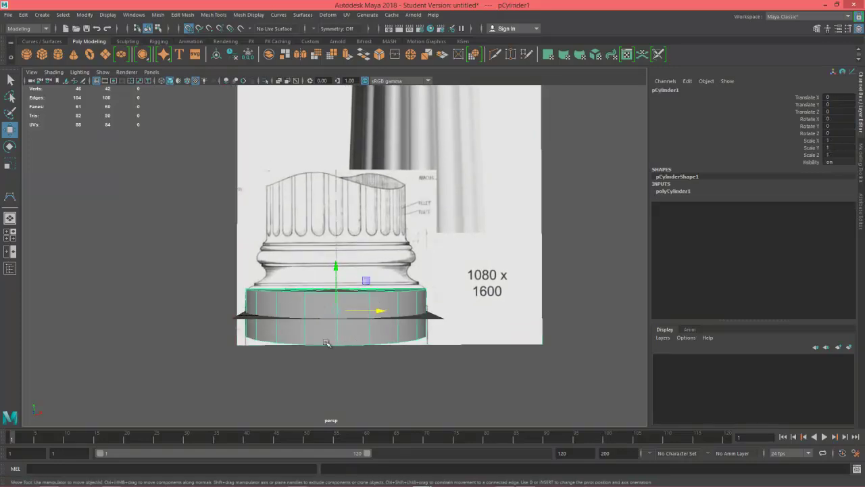
scroll(371, 323, down, 2)
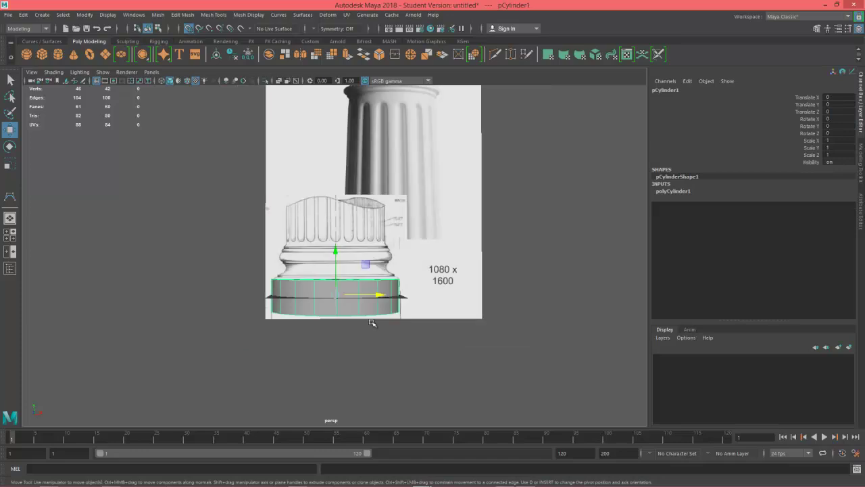
alt+middle_drag(426, 327, 432, 361)
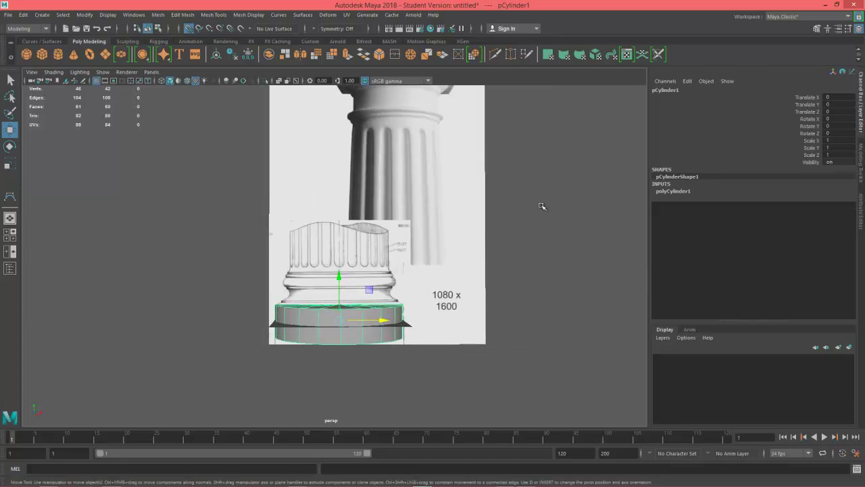
alt+middle_drag(456, 245, 460, 286)
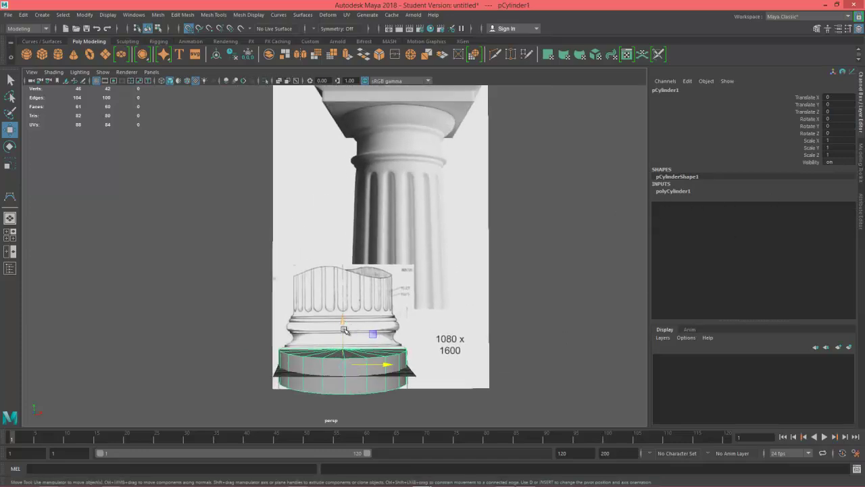
click(678, 192)
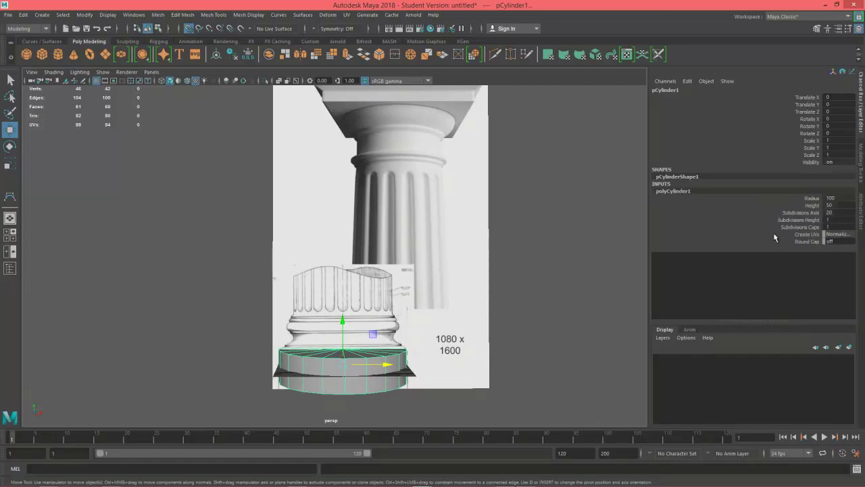
double_click(837, 205)
text(1000)
key(Return)
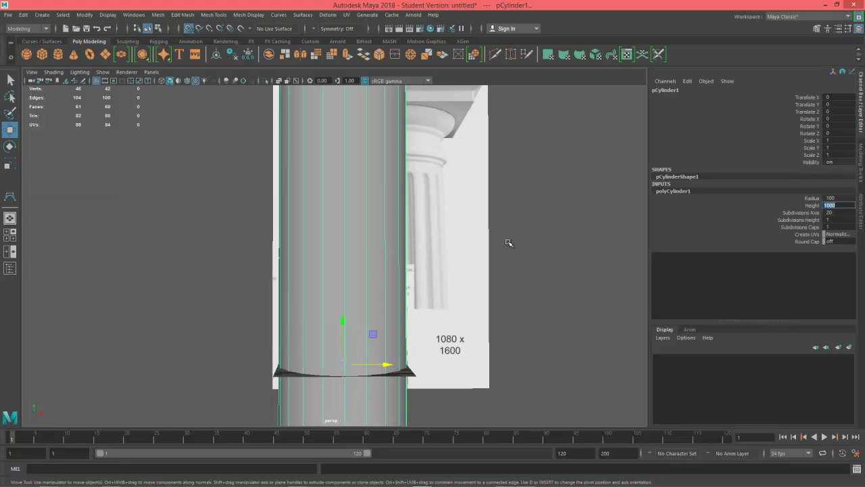
- Raise the cylinder to Translate Y 582 and set its Radius to 80
scroll(458, 280, down, 5)
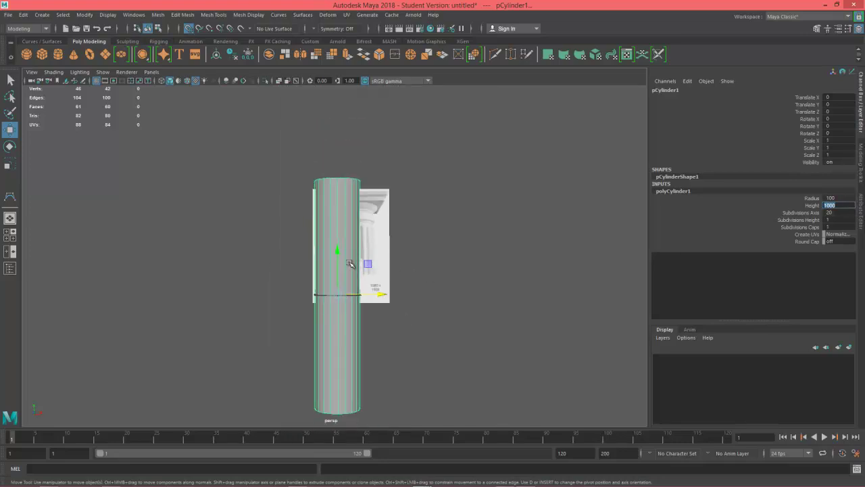
drag(337, 268, 340, 163)
scroll(477, 218, up, 5)
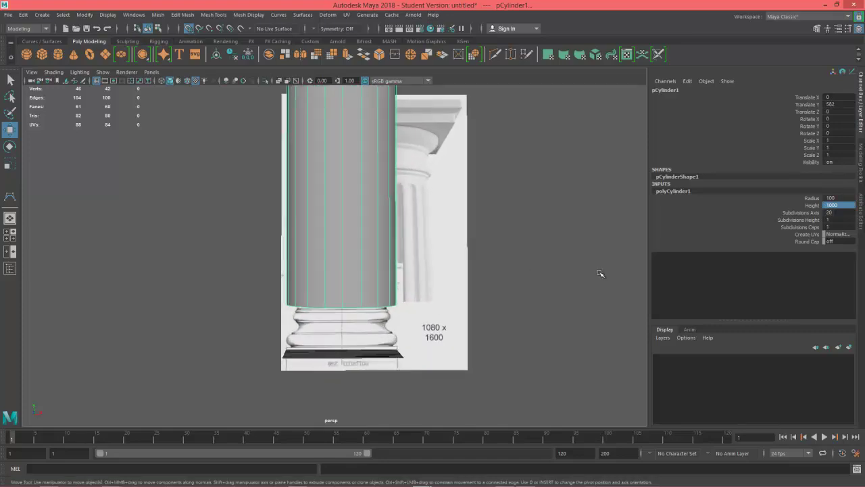
double_click(842, 198)
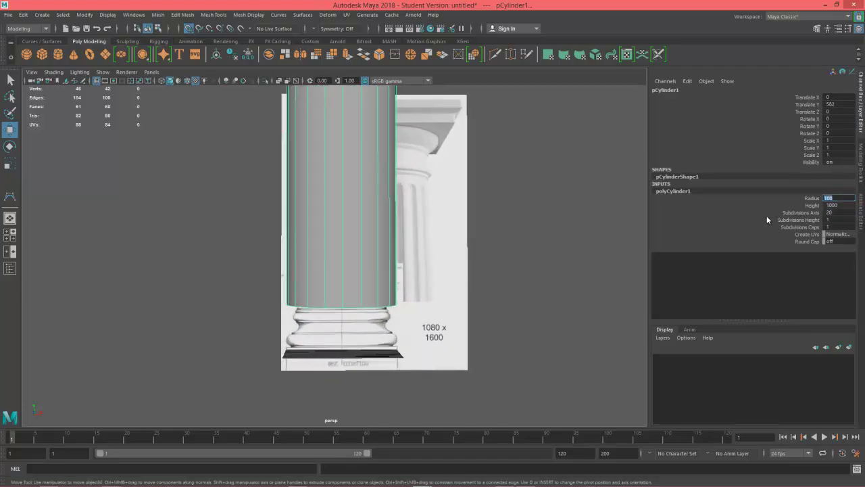
text(80)
key(Return)
mouse_move(373, 306)
alt+mouse_down()
mouse_move(365, 319)
mouse_move(384, 312)
mouse_move(361, 318)
alt+mouse_up()
scroll(364, 319, up, 3)
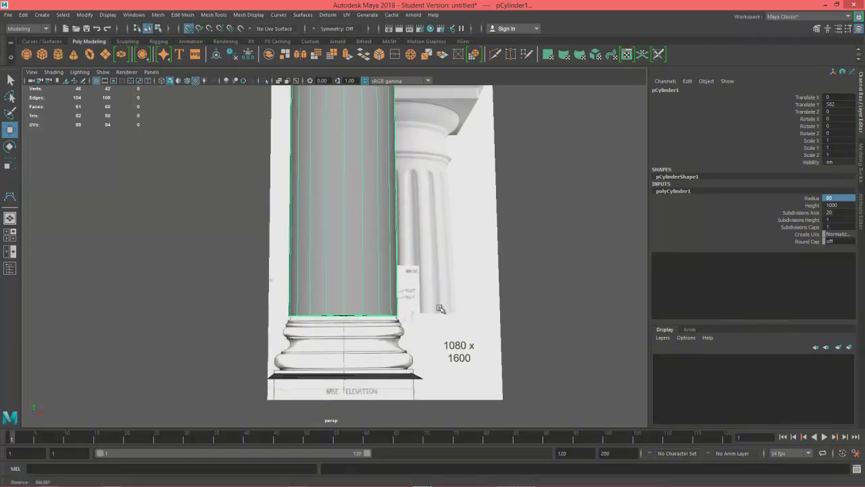
- In the Outliner, rename the shaft cylinder pCylinder1 to g_pillar_mid
click(9, 268)
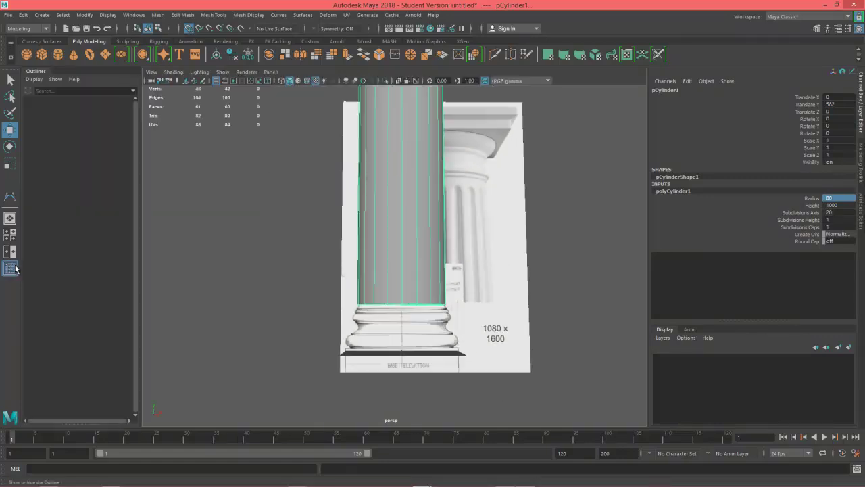
click(60, 144)
double_click(60, 146)
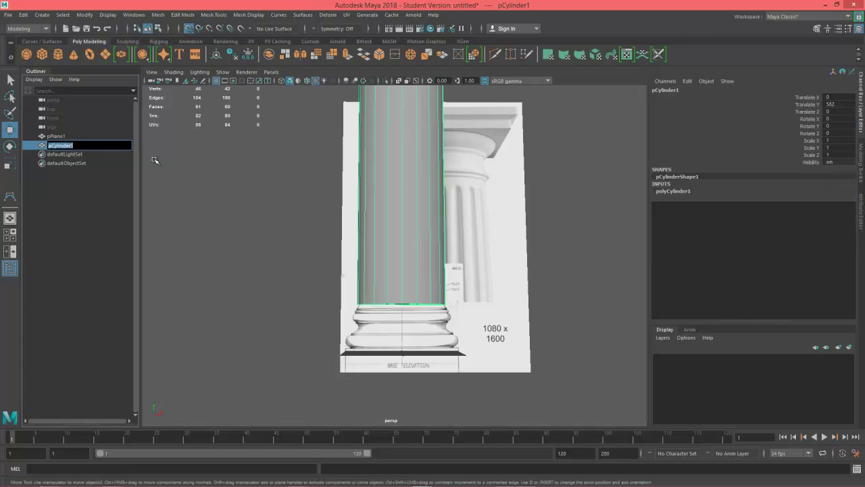
text(c)
text(_pillar_mid)
key(Return)
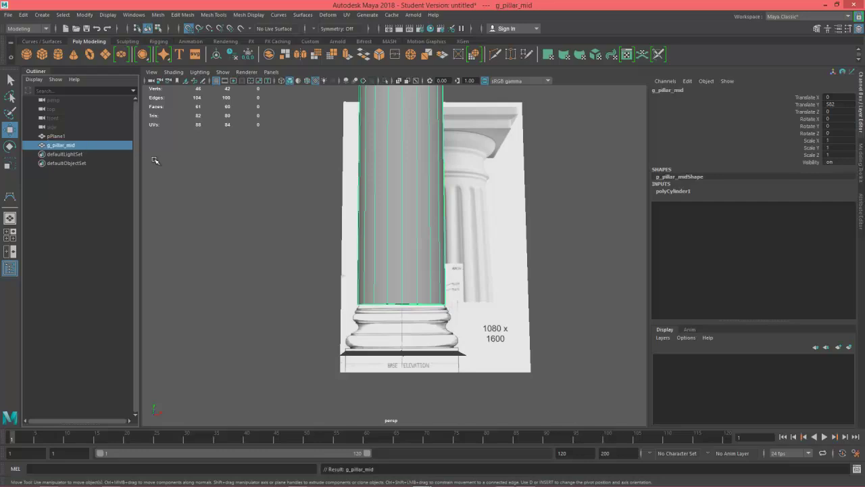
- Rename the reference plane pPlane1 to ref_doric
click(58, 136)
double_click(65, 138)
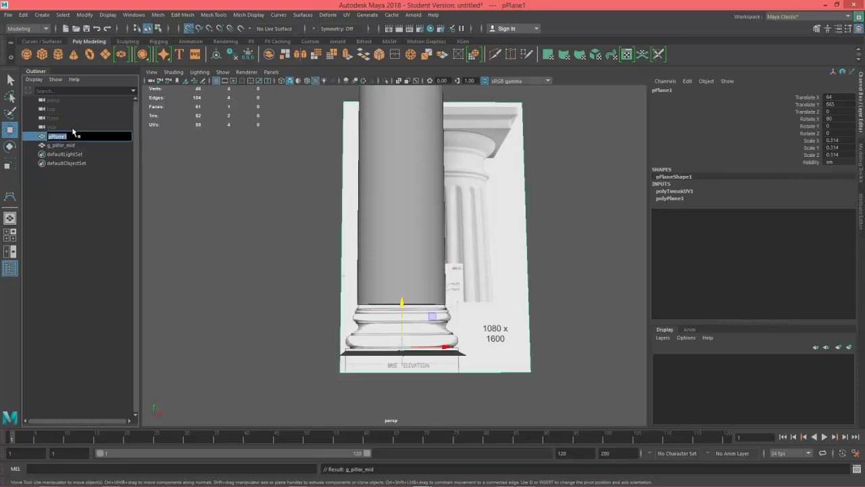
text(ref_doric)
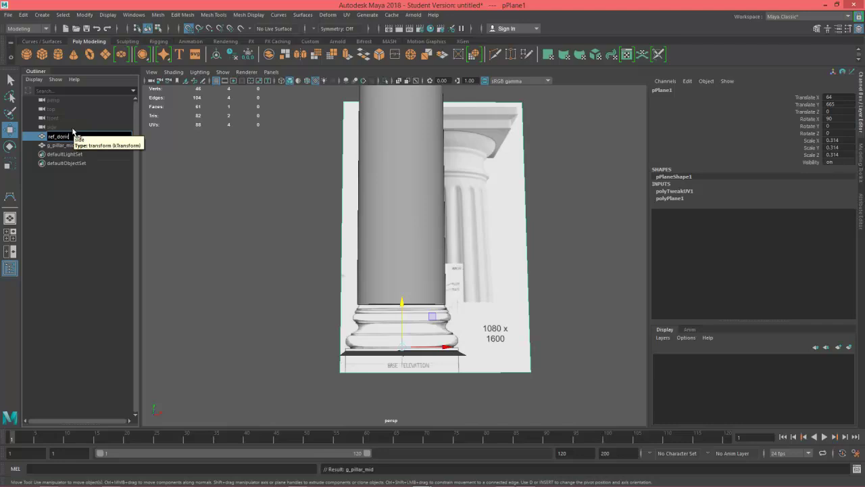
key(Return)
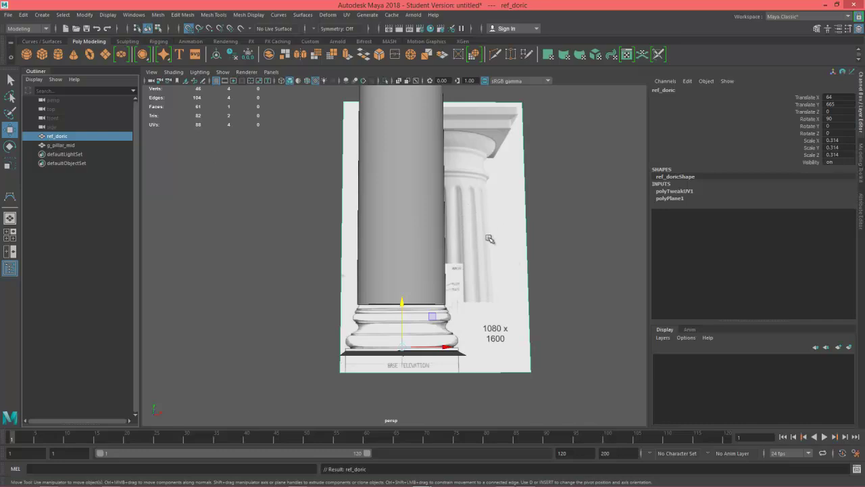
scroll(533, 352, up, 4)
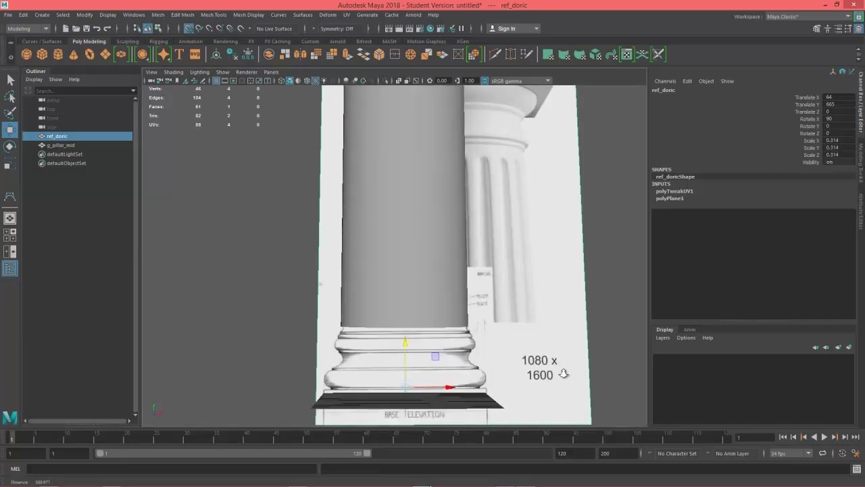
alt+drag(526, 367, 484, 300)
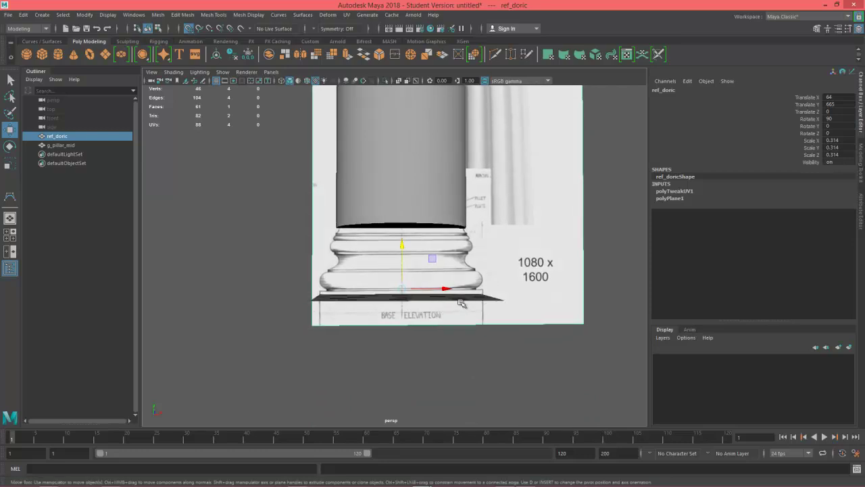
alt+right_drag(468, 319, 564, 291)
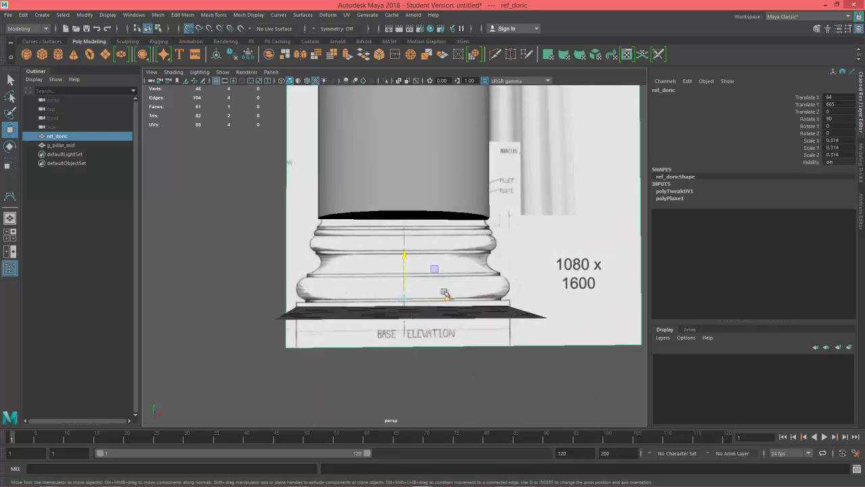
mouse_move(442, 278)
alt+mouse_down()
mouse_move(433, 290)
mouse_move(422, 287)
mouse_move(425, 276)
mouse_move(446, 292)
alt+mouse_up()
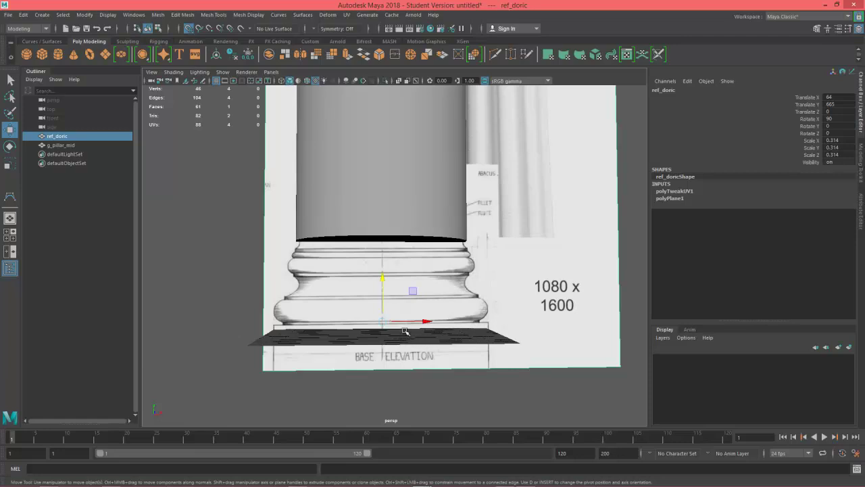
alt+middle_drag(406, 330, 370, 331)
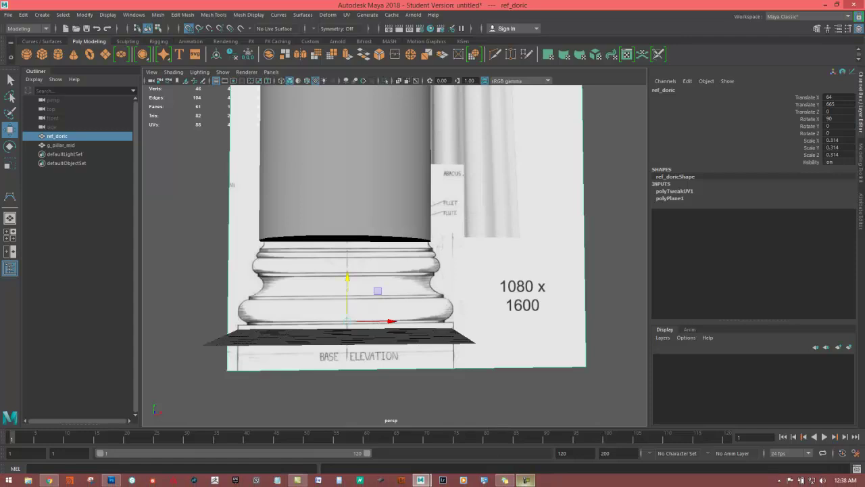
mouse_move(525, 481)
click(525, 445)
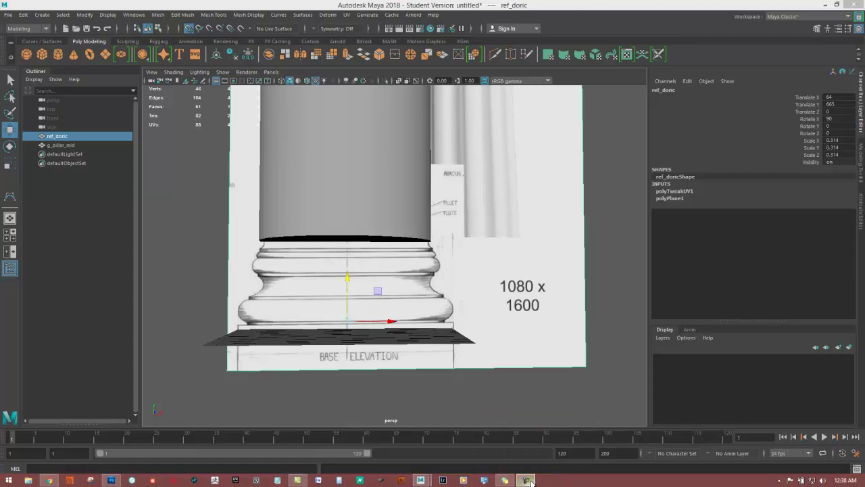